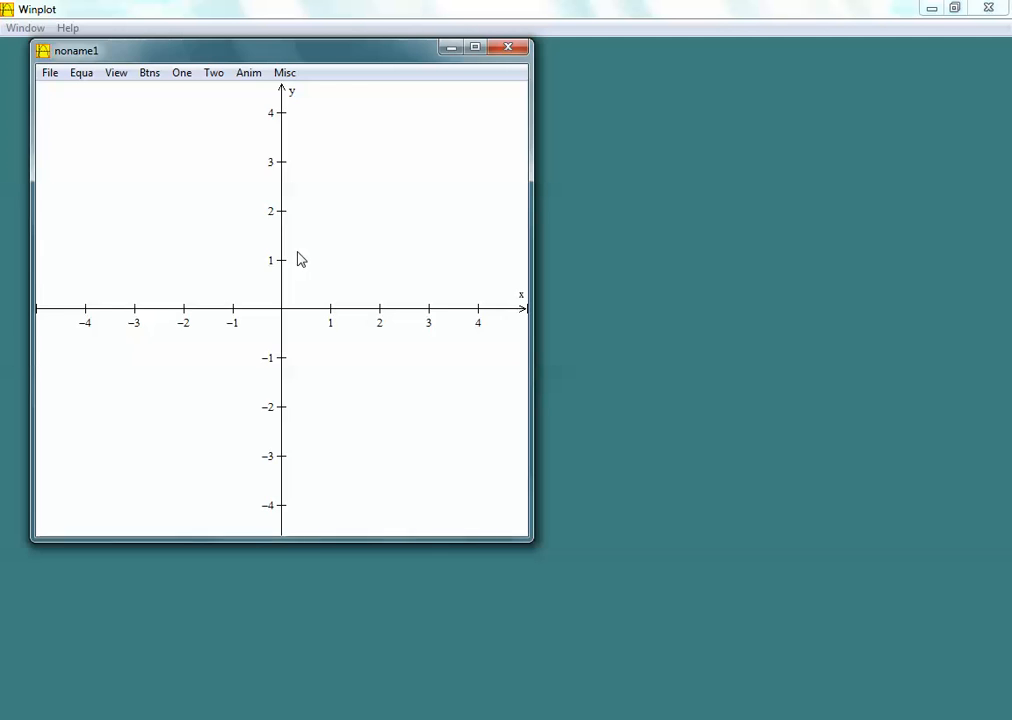
Zoom the empty graph out until the x-axis runs from about -10 to 10.
key(Page_Down)
key(Page_Down)
key(Page_Down)
key(Page_Down)
key(Page_Down)
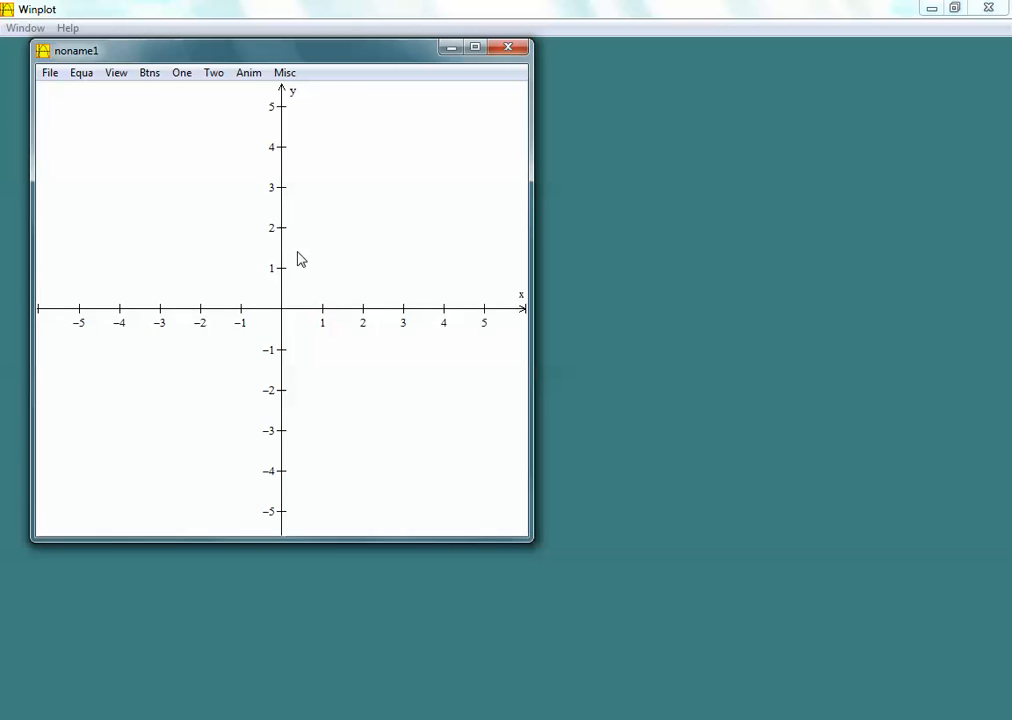
key(Page_Down)
key(Page_Down)
key(Page_Down)
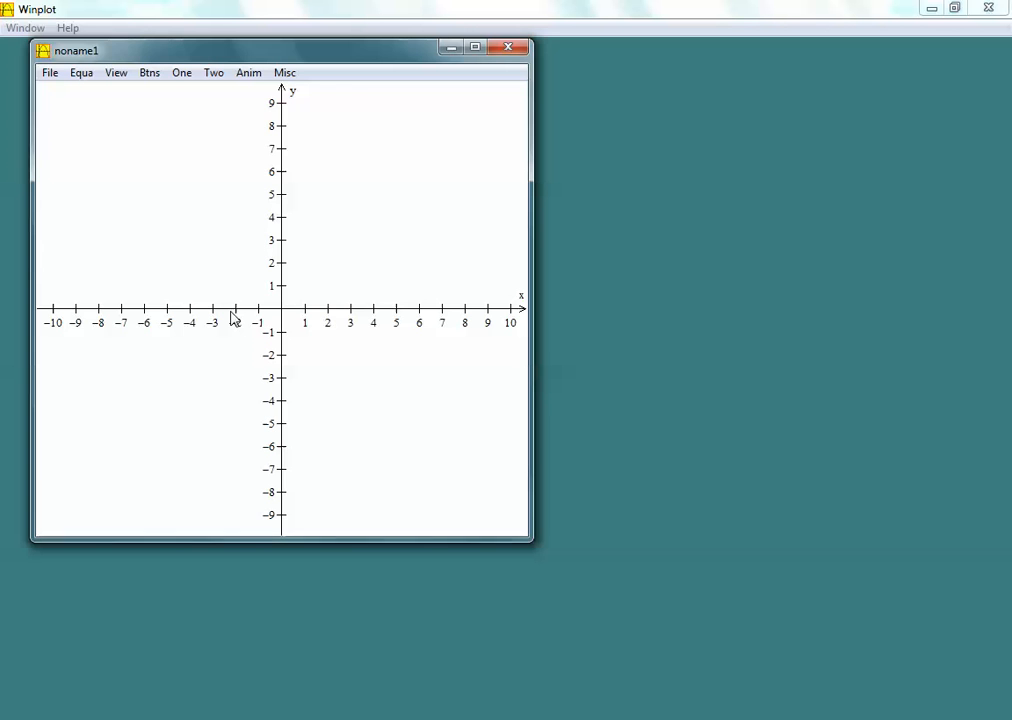
Plot a new explicit equation with f(x) = x.
click(80, 74)
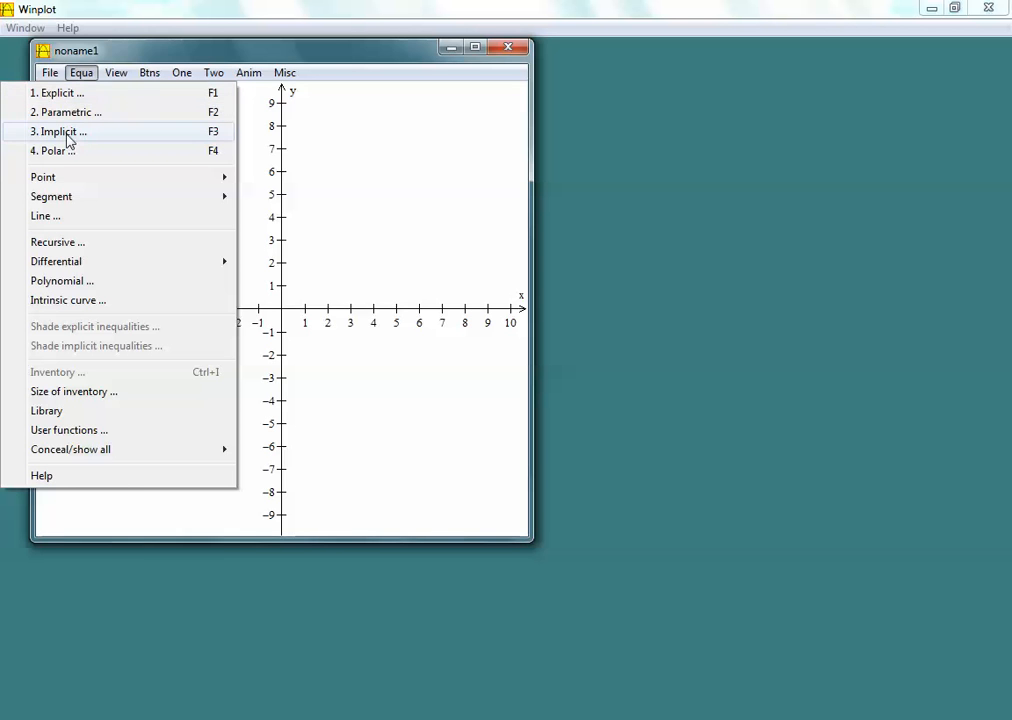
click(72, 95)
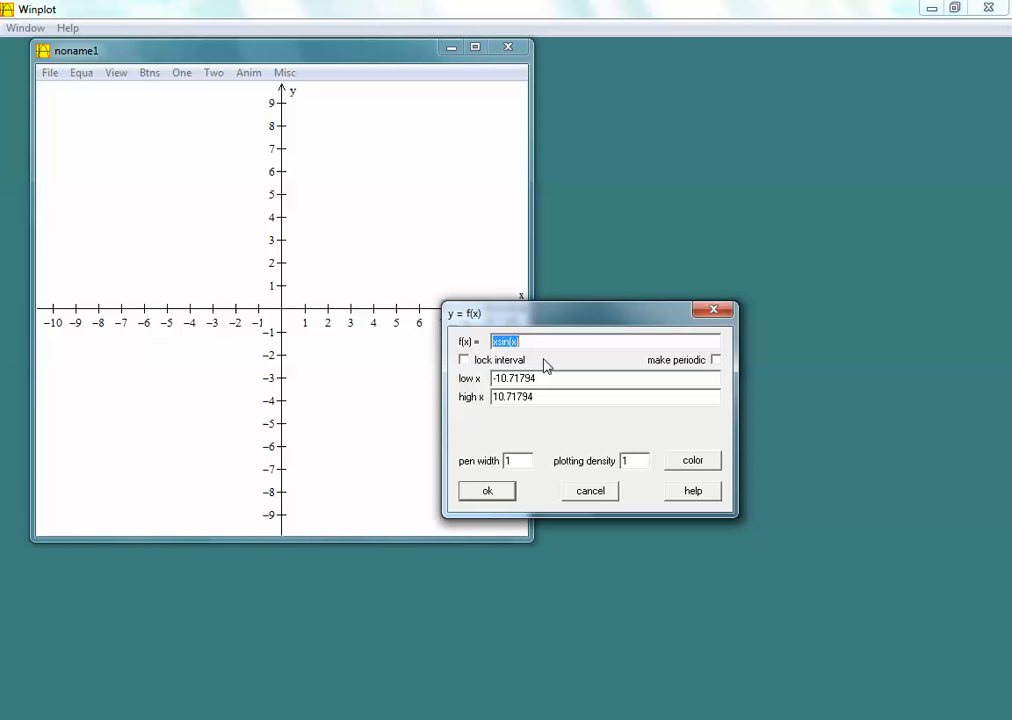
text(x)
click(488, 494)
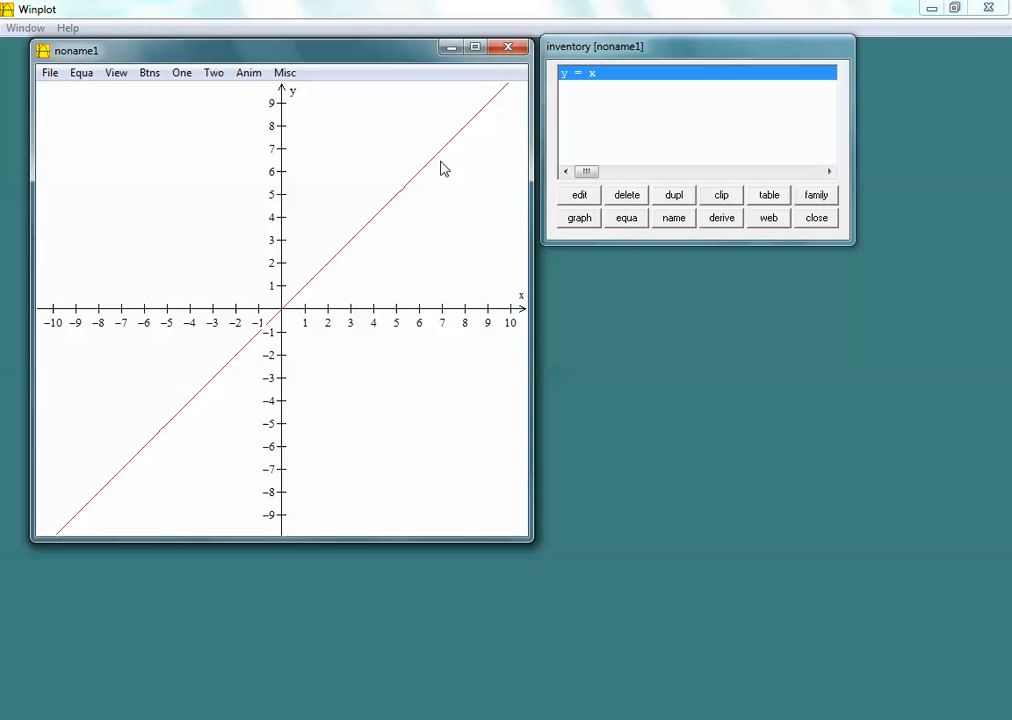
Edit the plotted equation so that f(x) = x^2.
click(583, 196)
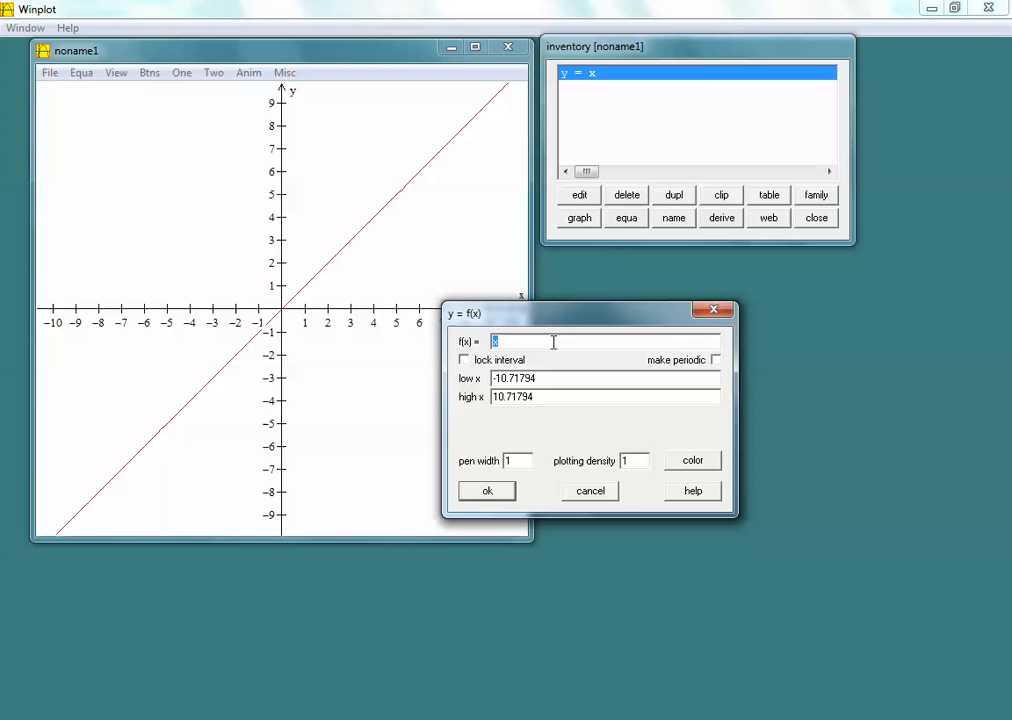
text(x^2)
click(503, 492)
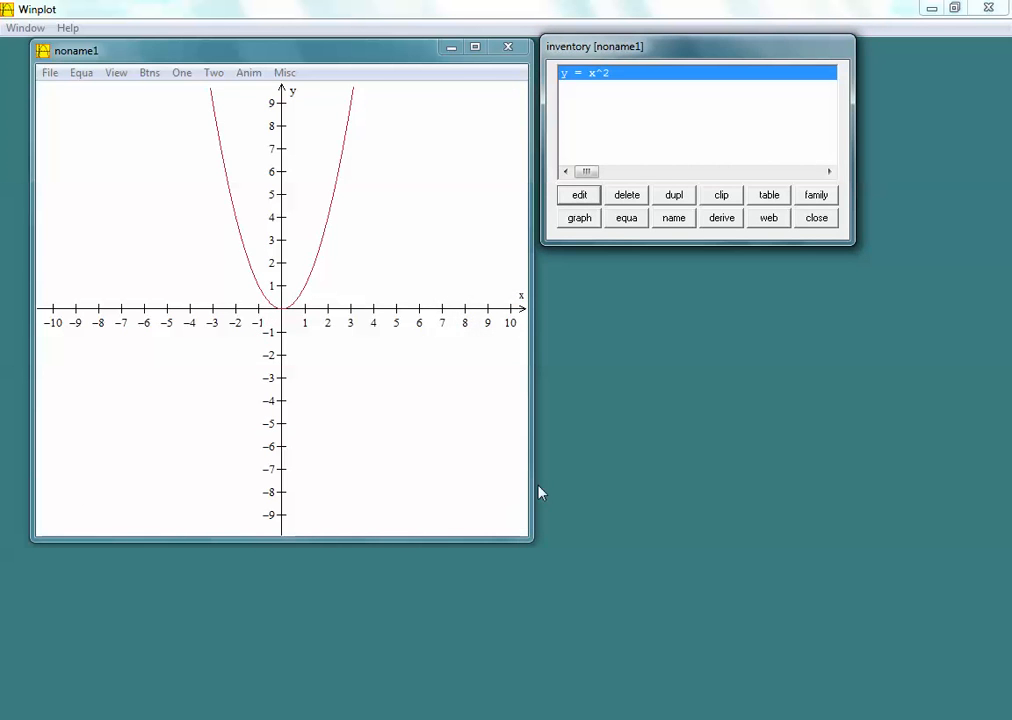
Change the parabola's equation to f(x) = x^3.
click(579, 196)
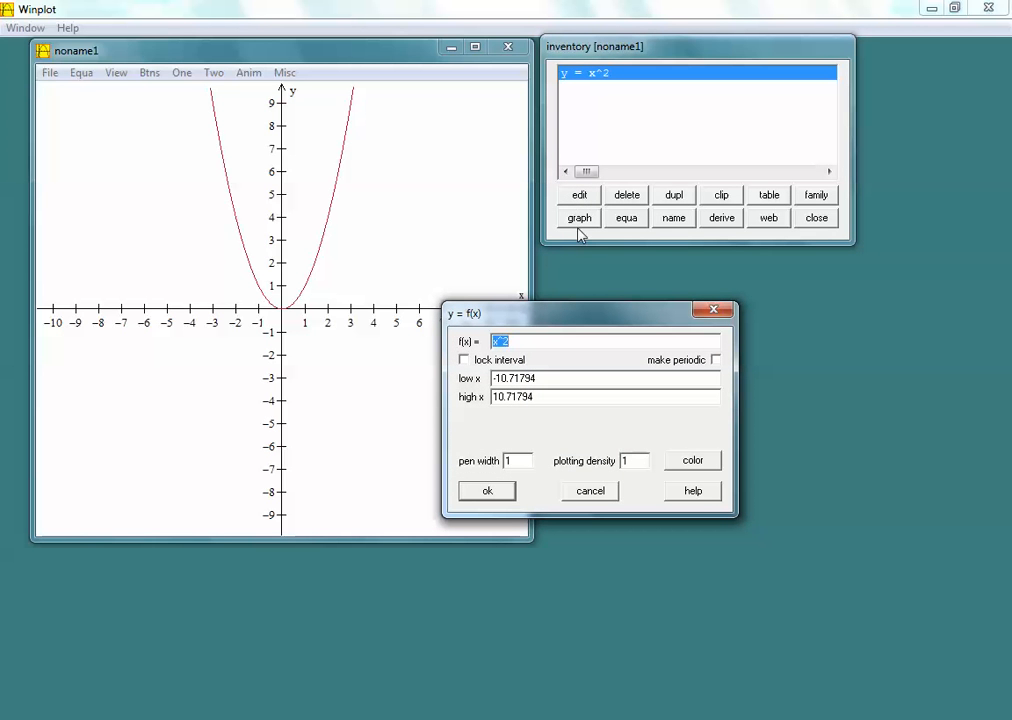
text(x^3)
click(503, 491)
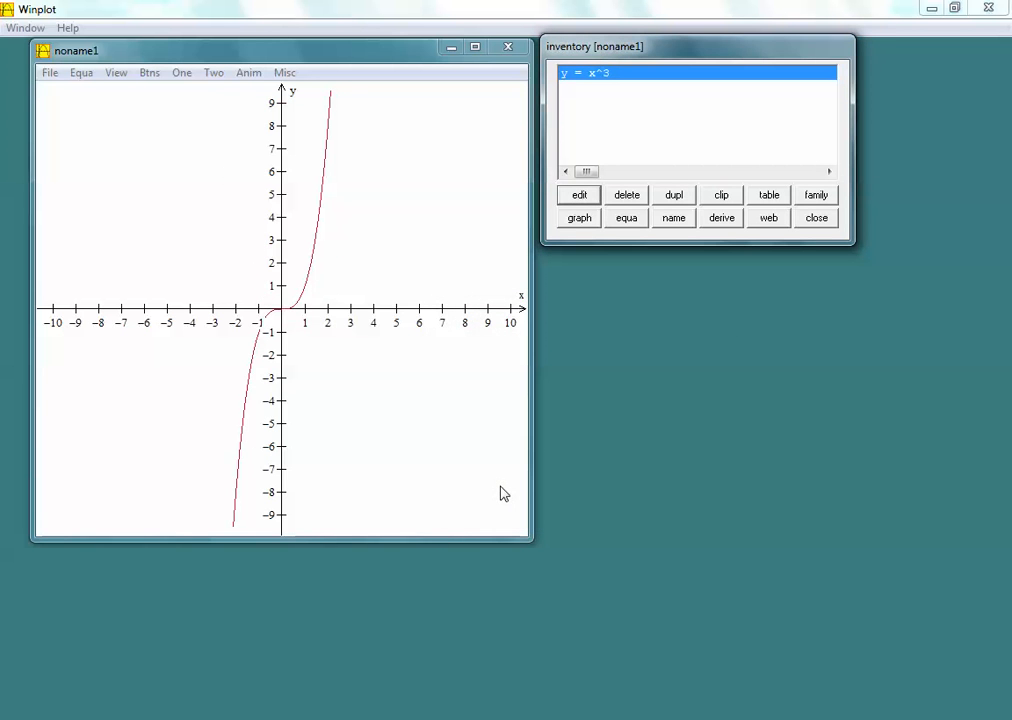
Change the cubic equation to the square root written as f(x) = x^(1/2).
click(580, 196)
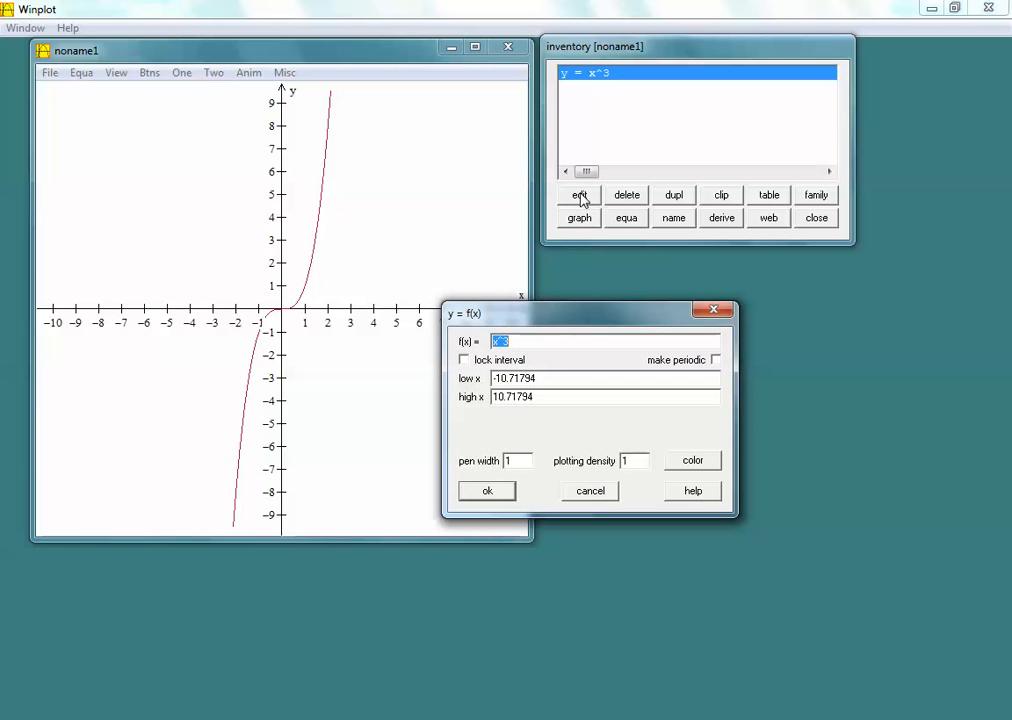
text(x^(1/2))
click(492, 495)
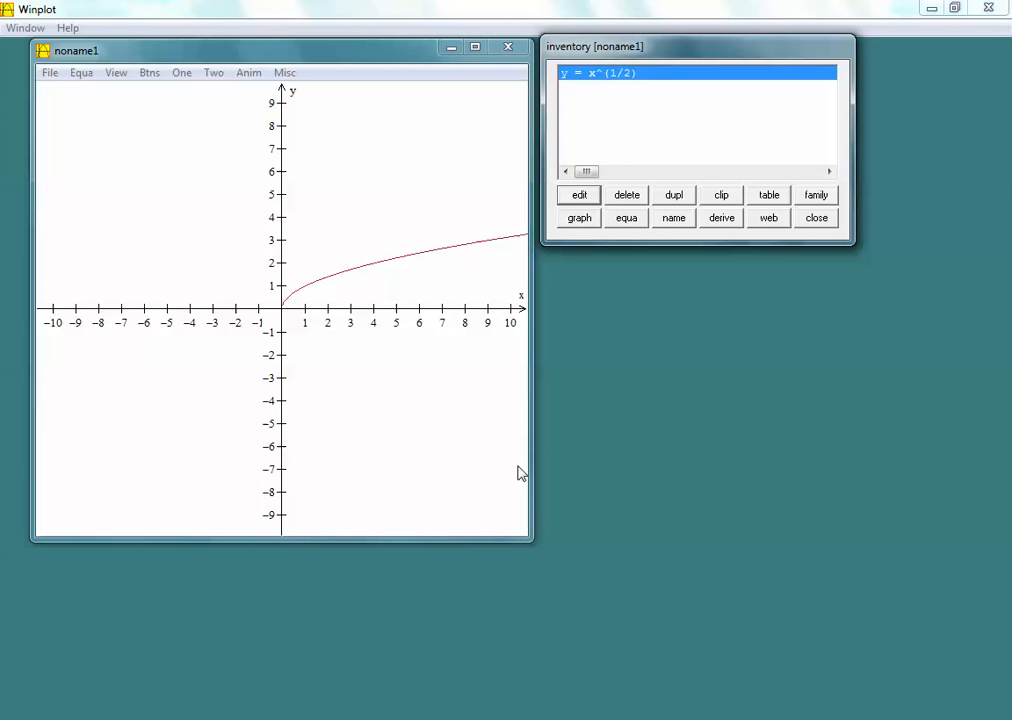
Rewrite the square root equation using the built-in function, f(x) = sqrt(x).
click(580, 196)
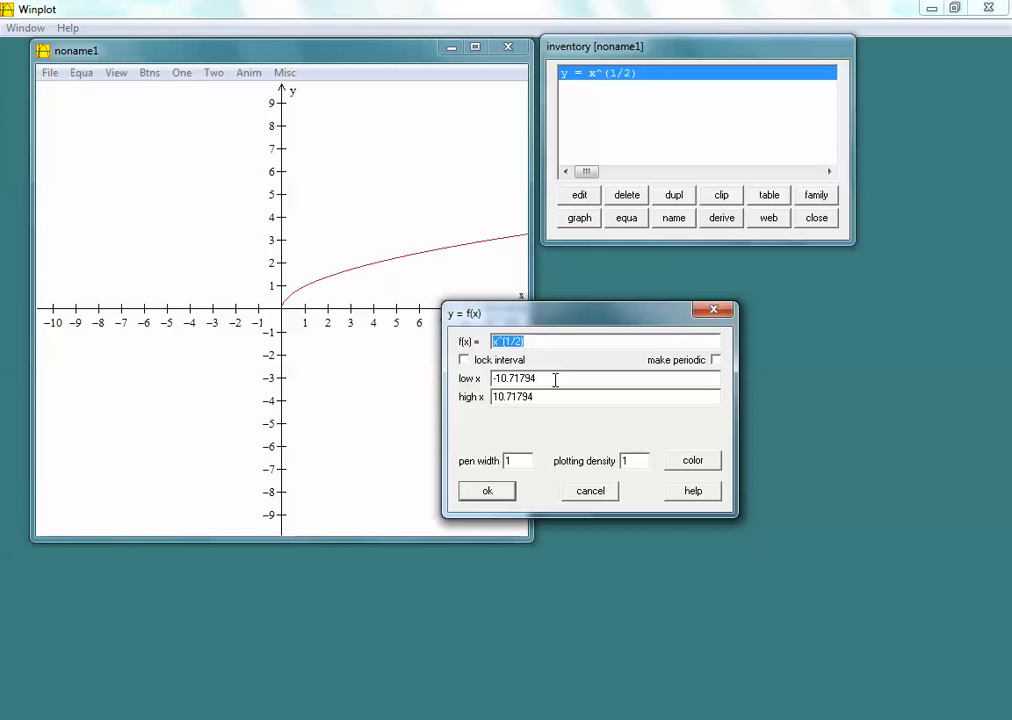
text(sqrt(x))
click(487, 491)
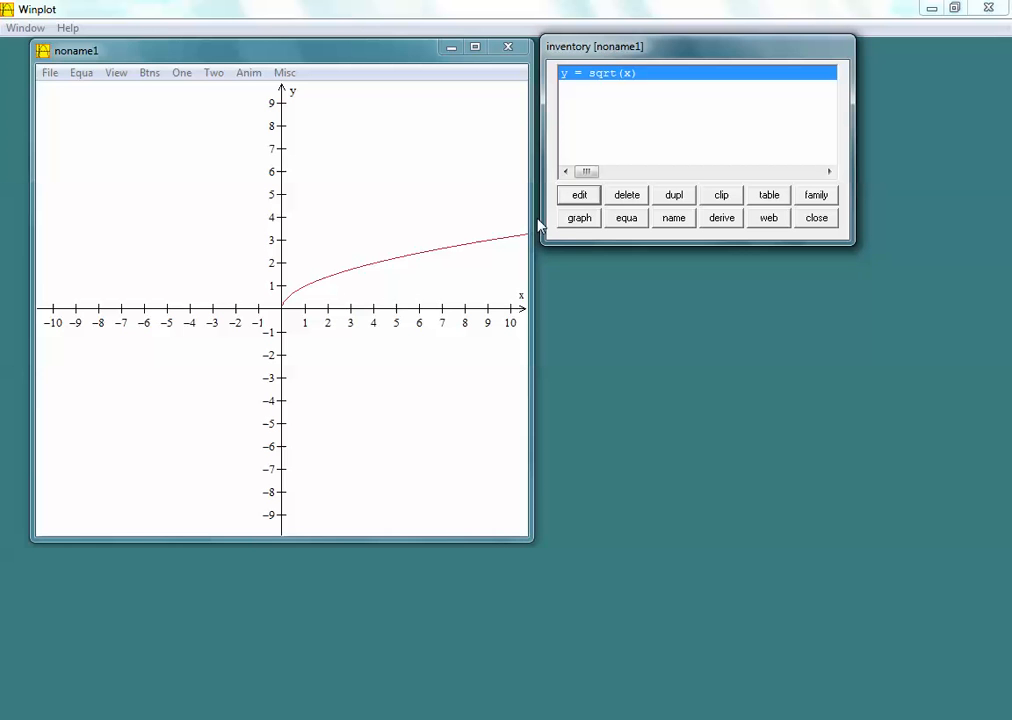
Open the sqrt(x) equation for editing and look through its help text, from the Explicit entry to the end and back to the beginning.
click(585, 196)
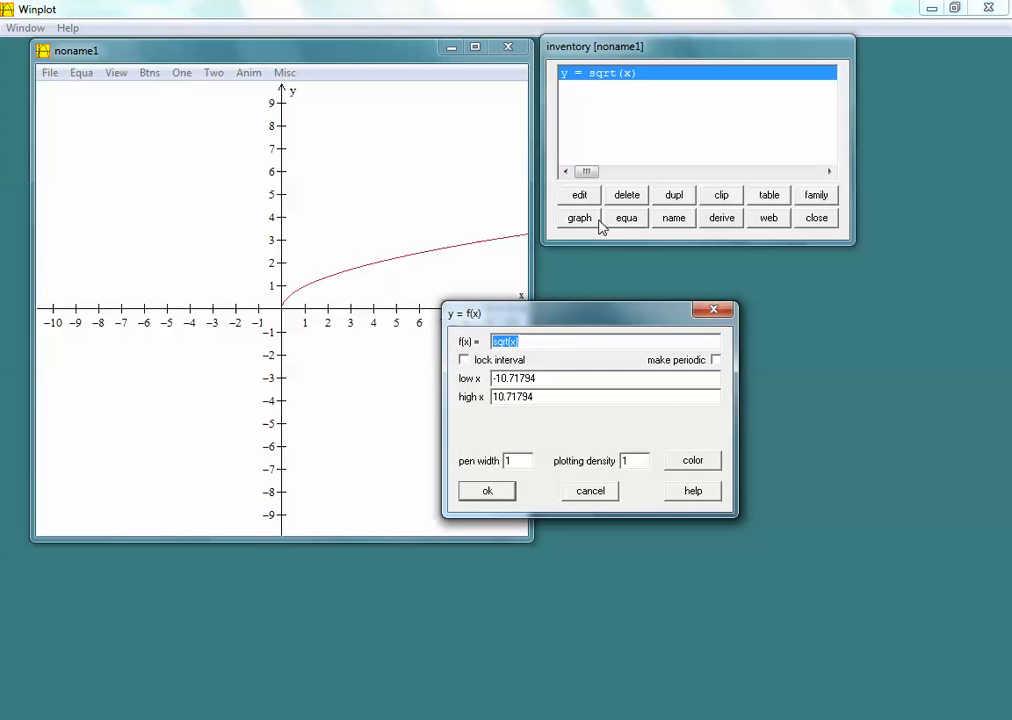
click(693, 492)
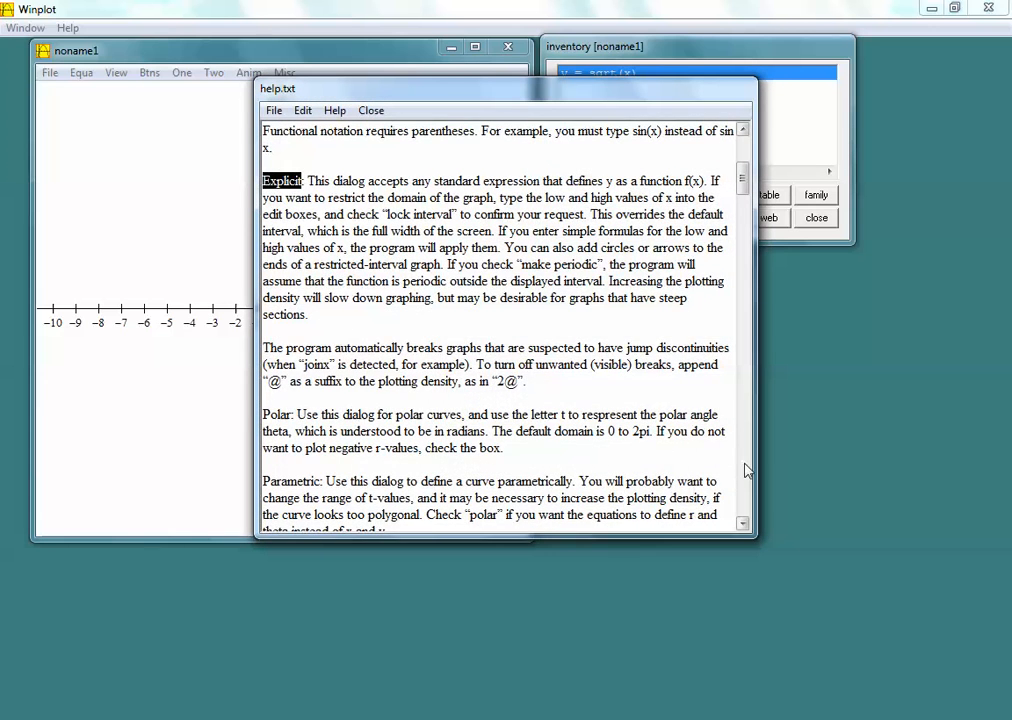
click(745, 468)
click(745, 468)
click(745, 470)
click(745, 470)
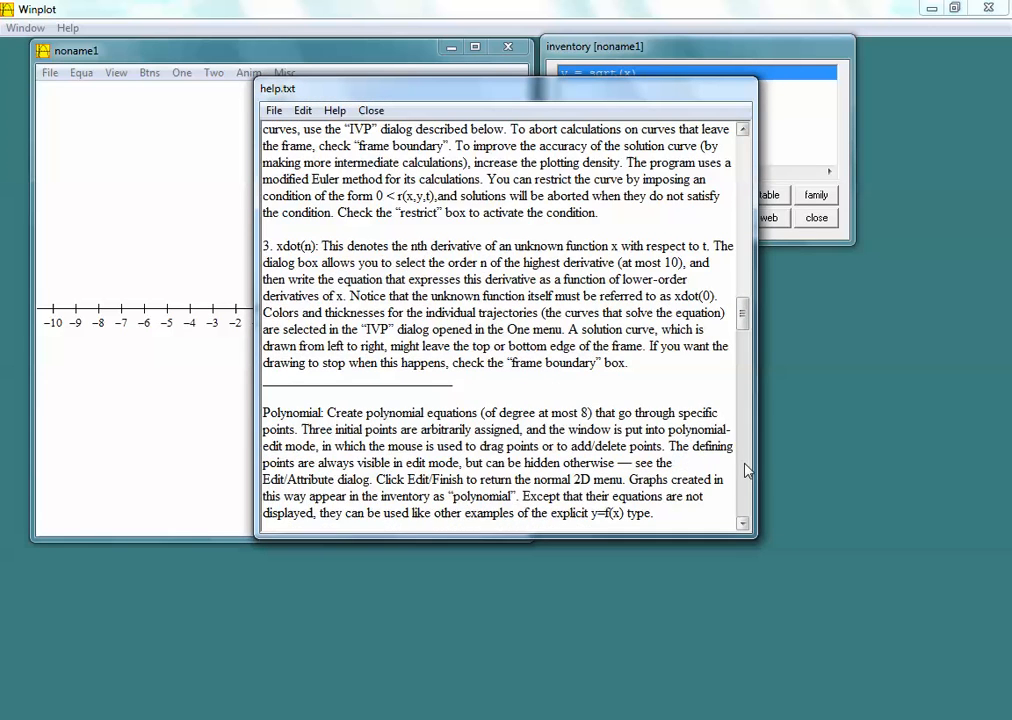
click(745, 470)
click(745, 470)
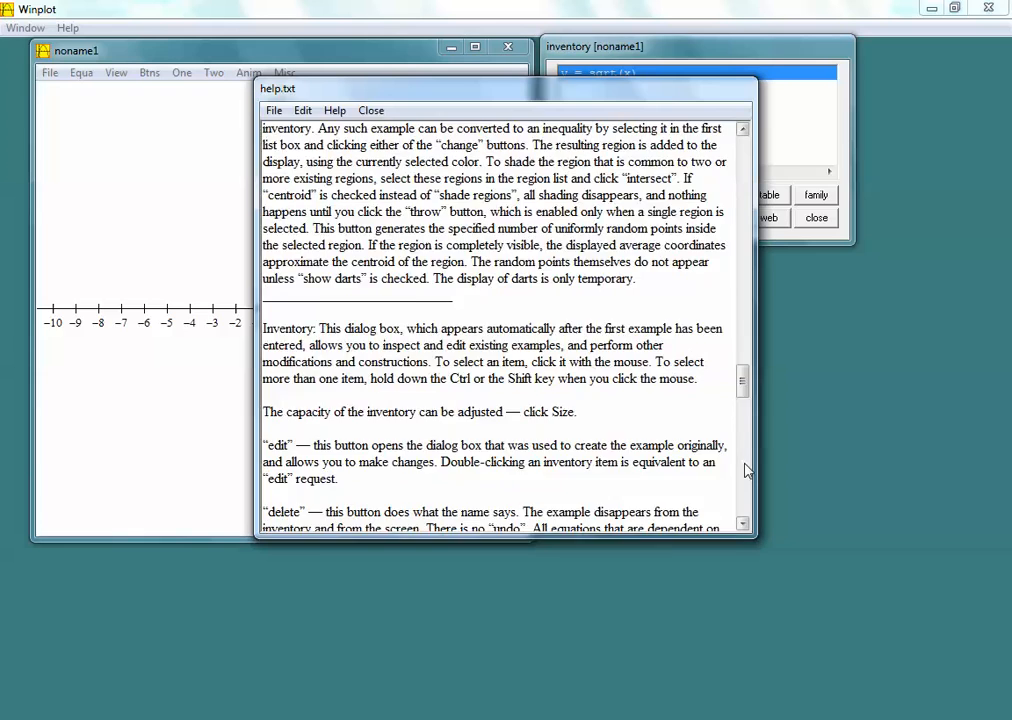
click(745, 470)
click(745, 471)
click(745, 474)
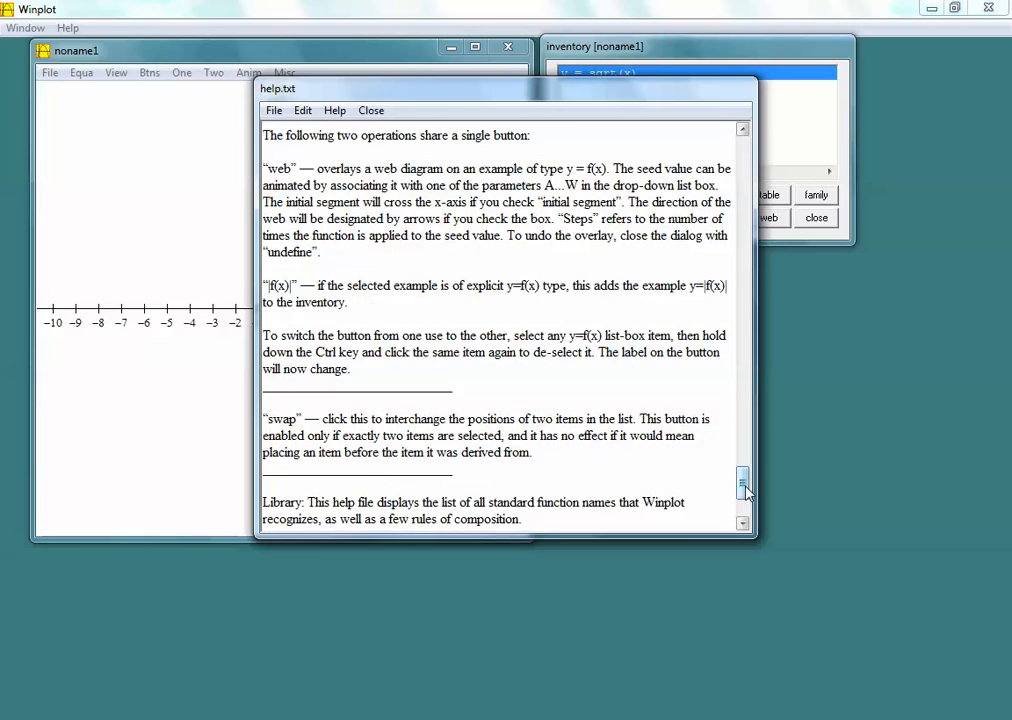
click(747, 497)
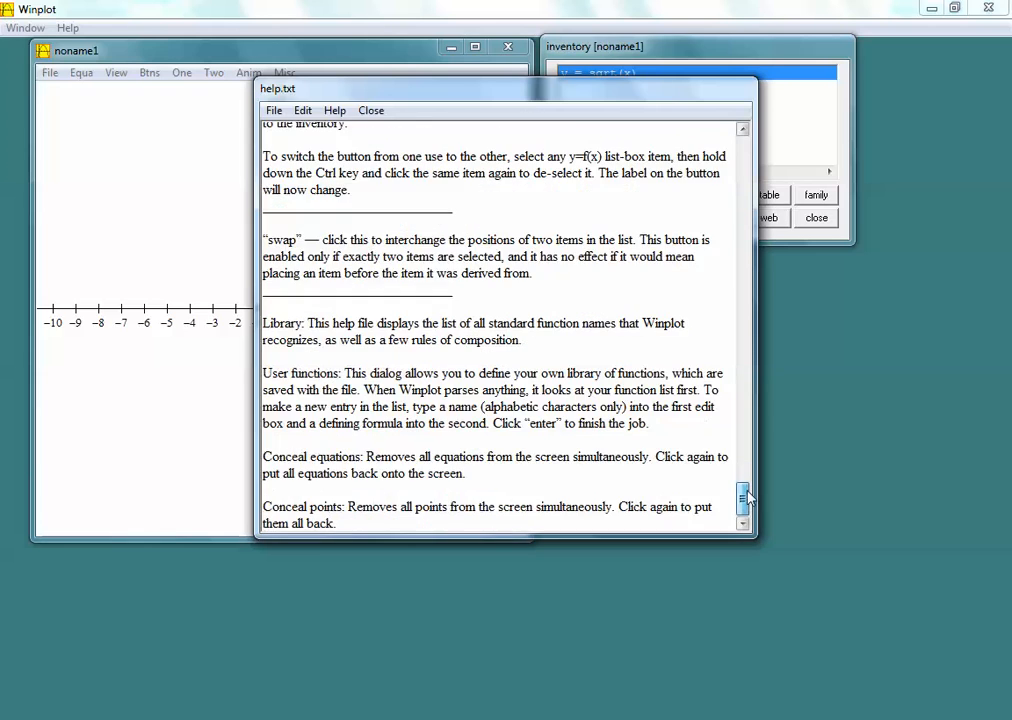
drag(747, 497, 742, 150)
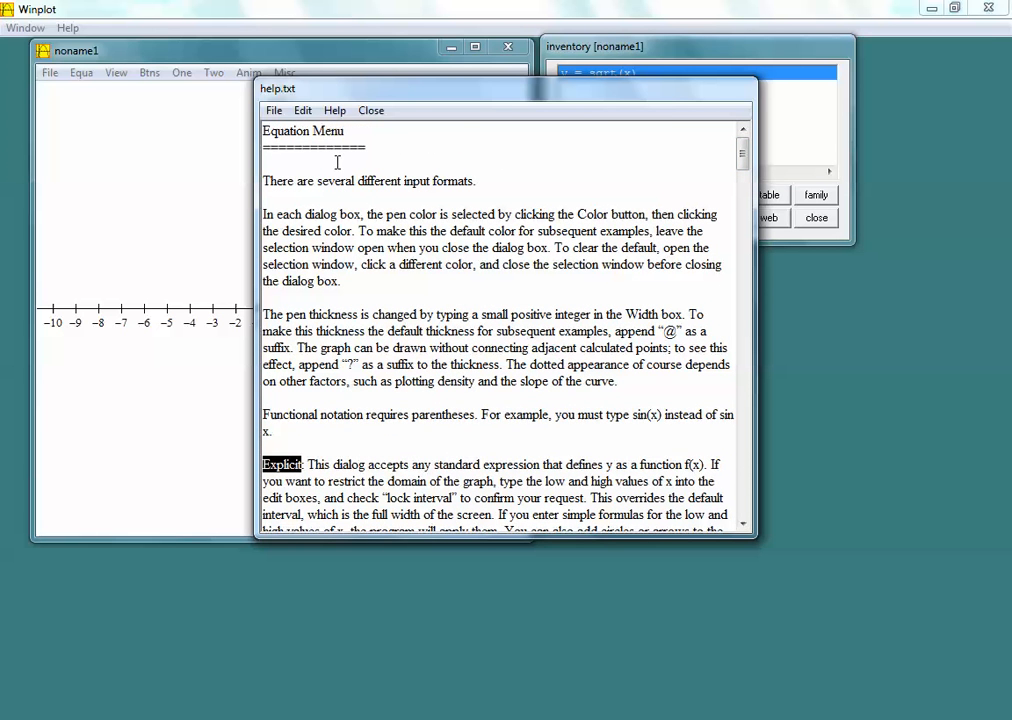
Read the help viewer's searching instructions, check the Explicit help entry again, and return to the equation dialog.
click(334, 110)
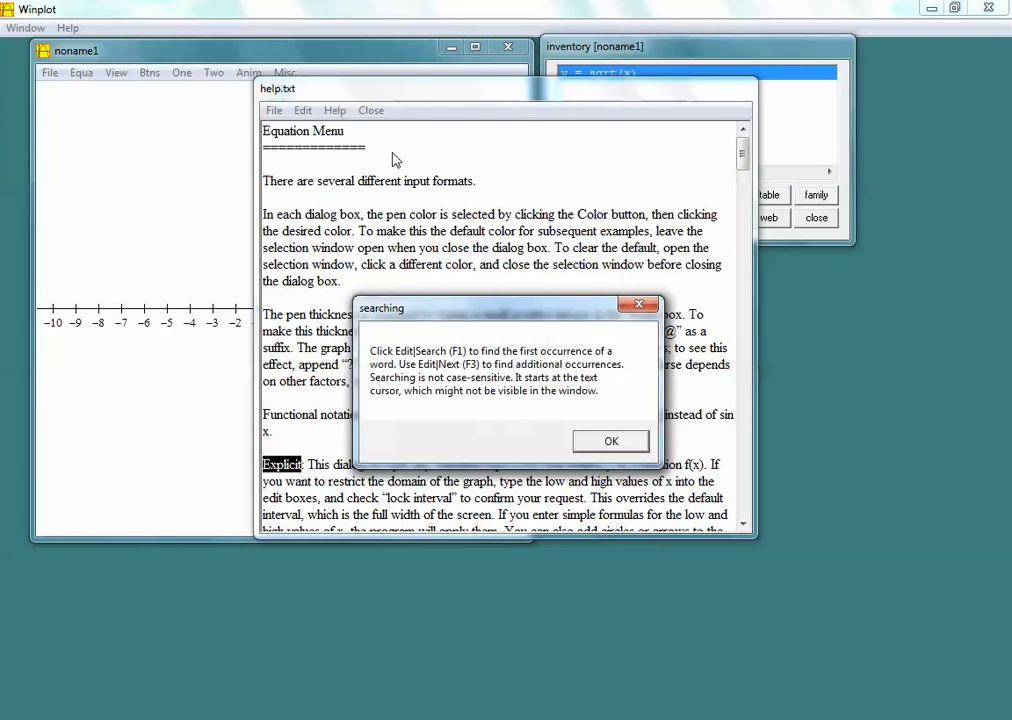
click(614, 441)
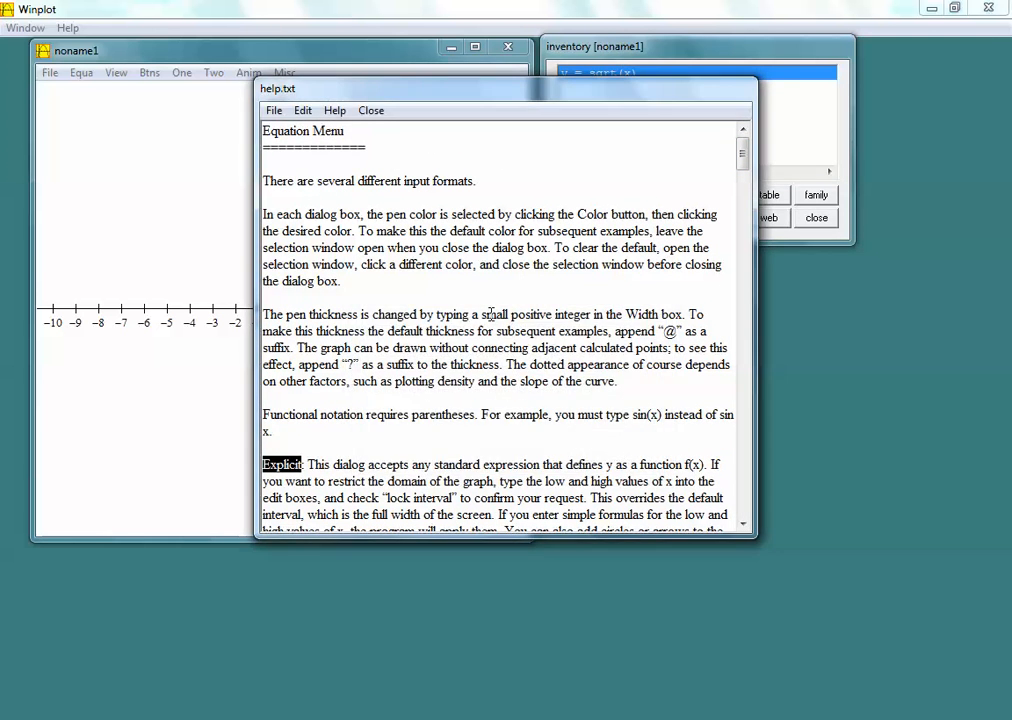
click(302, 110)
mouse_move(276, 112)
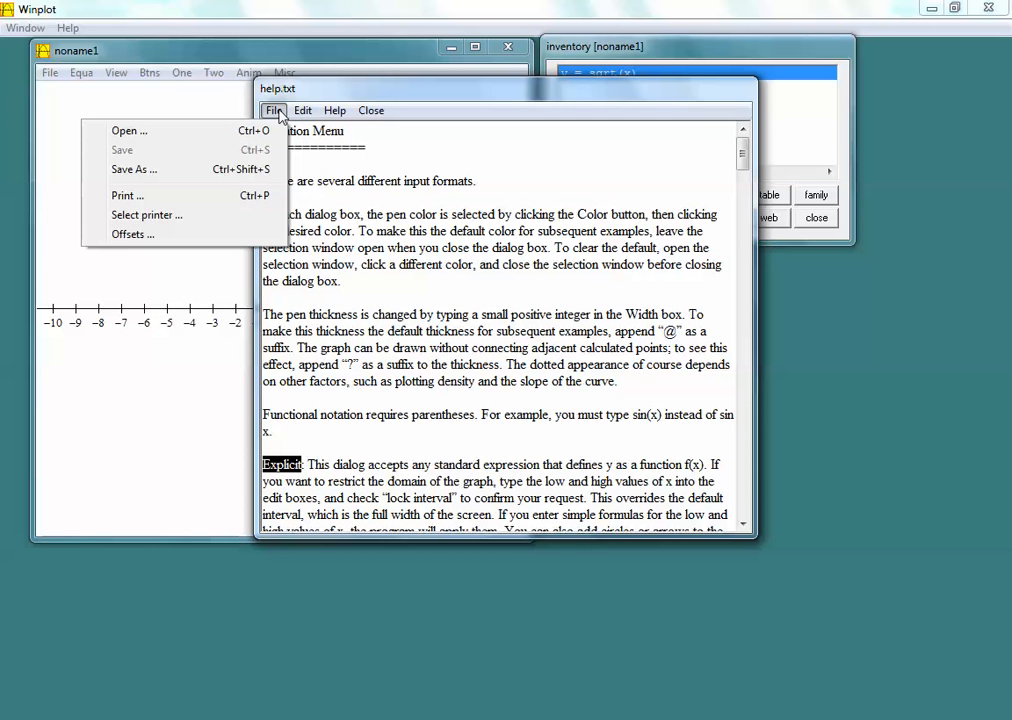
click(370, 111)
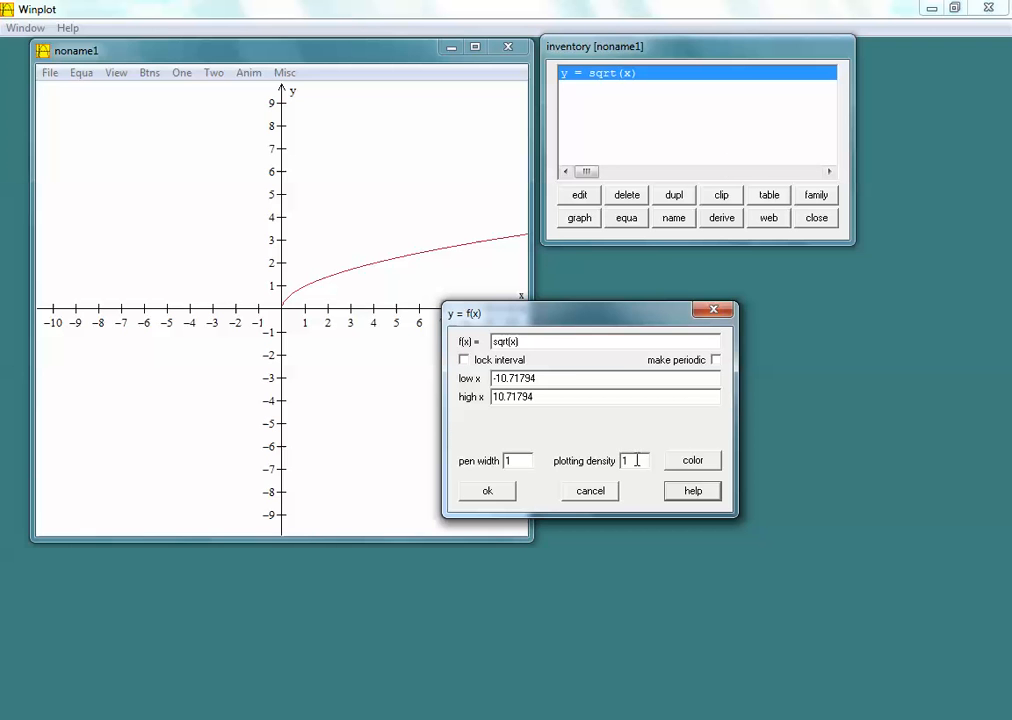
click(694, 490)
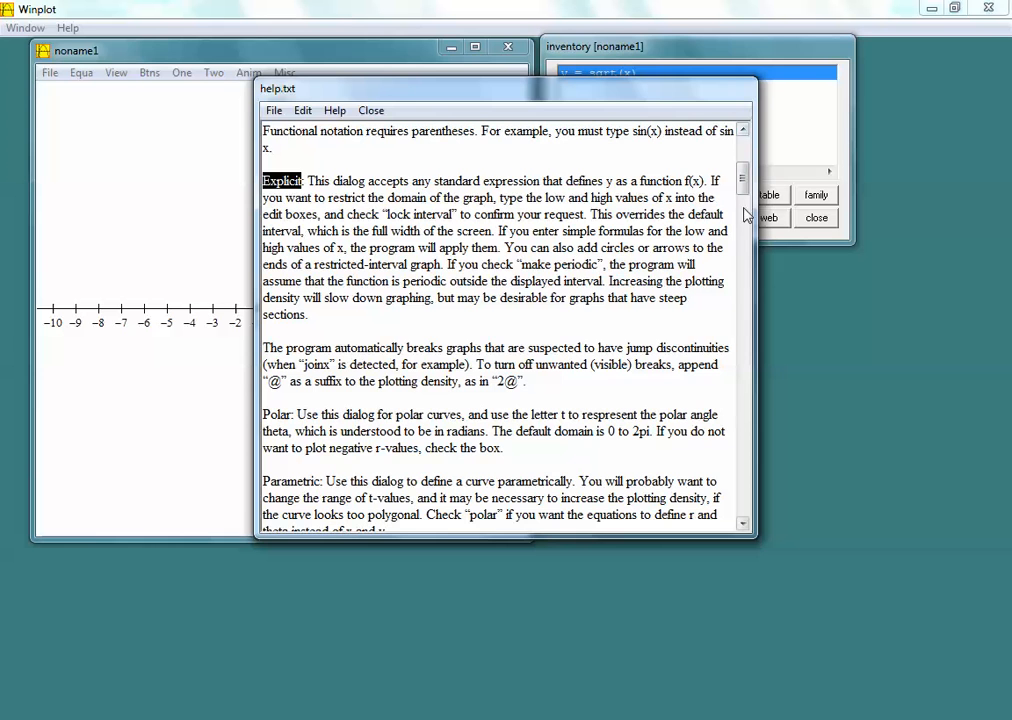
click(368, 112)
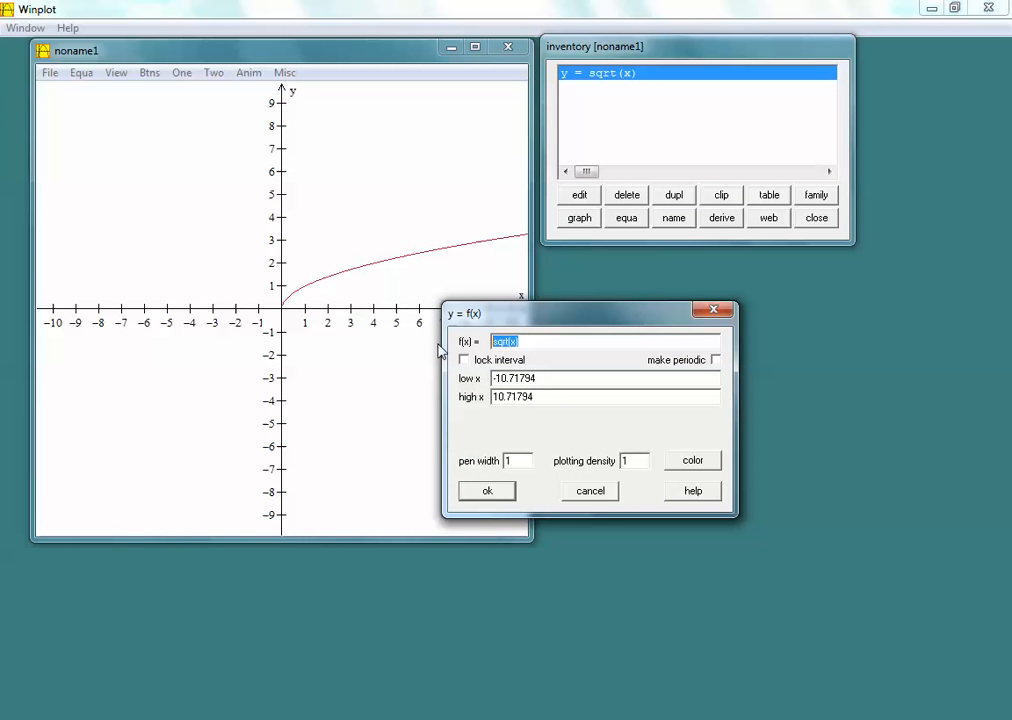
Change the function to the cube root f(x) = x^(1/3) and display its equation on the graph.
text(x^(1/3))
click(503, 490)
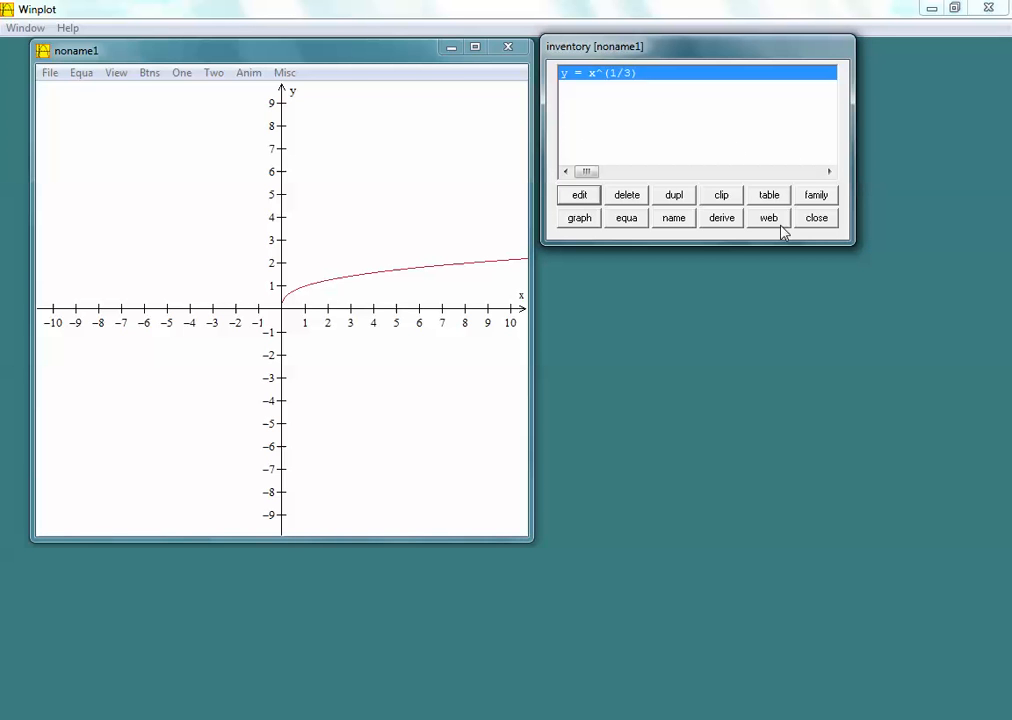
click(628, 219)
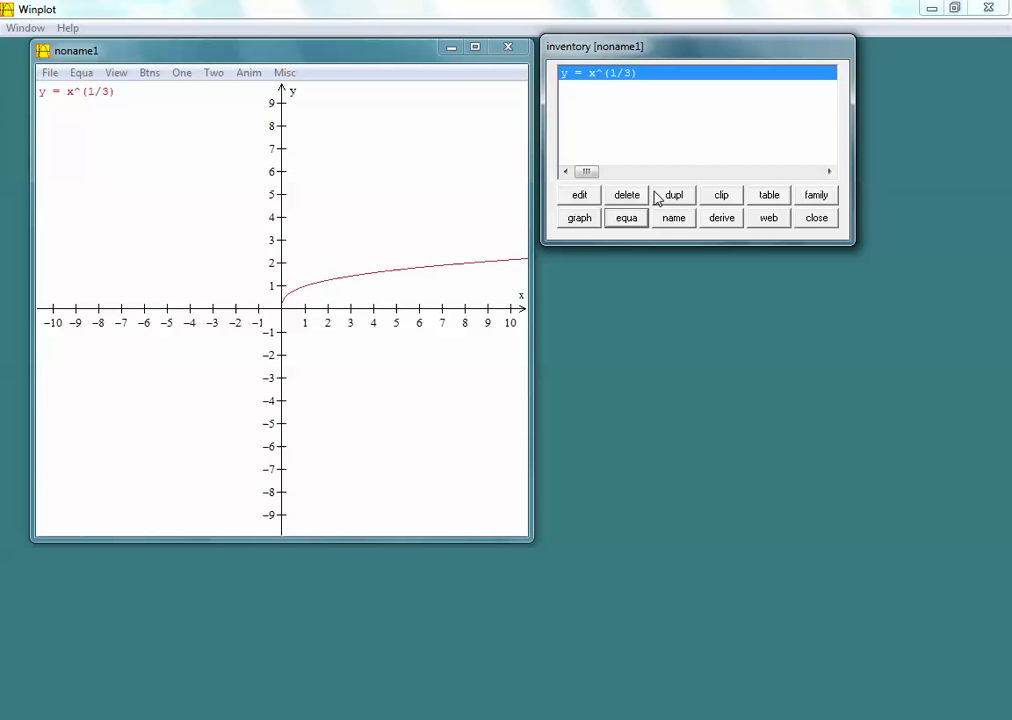
Open the function library and read through the elementary and unconventional functions, including the nth root syntax, and close it.
click(588, 197)
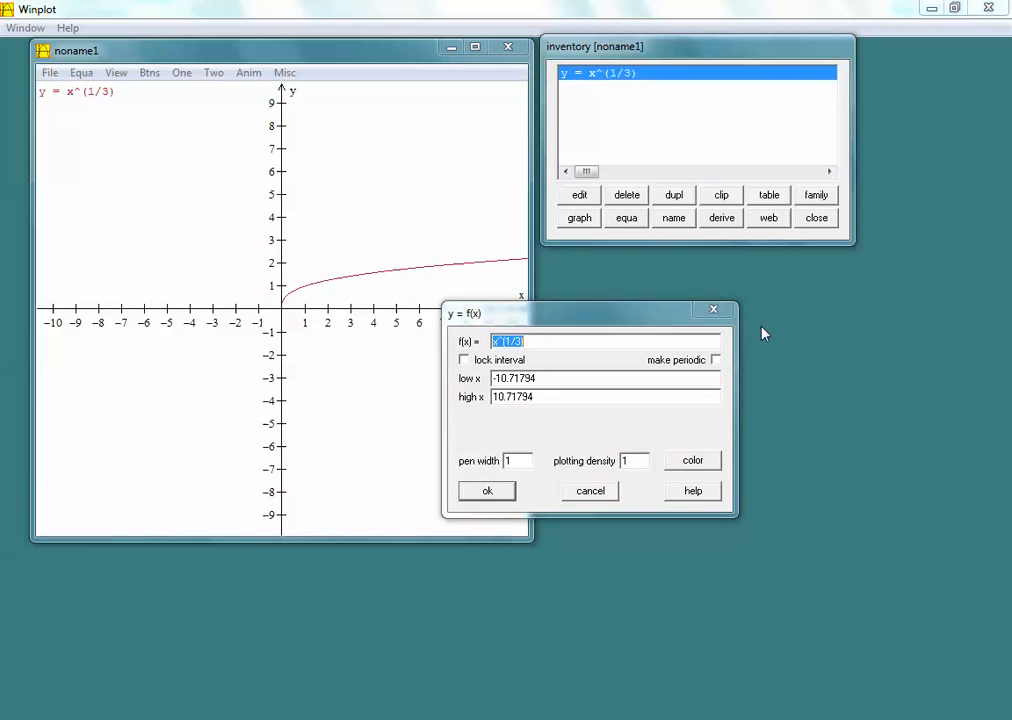
click(591, 491)
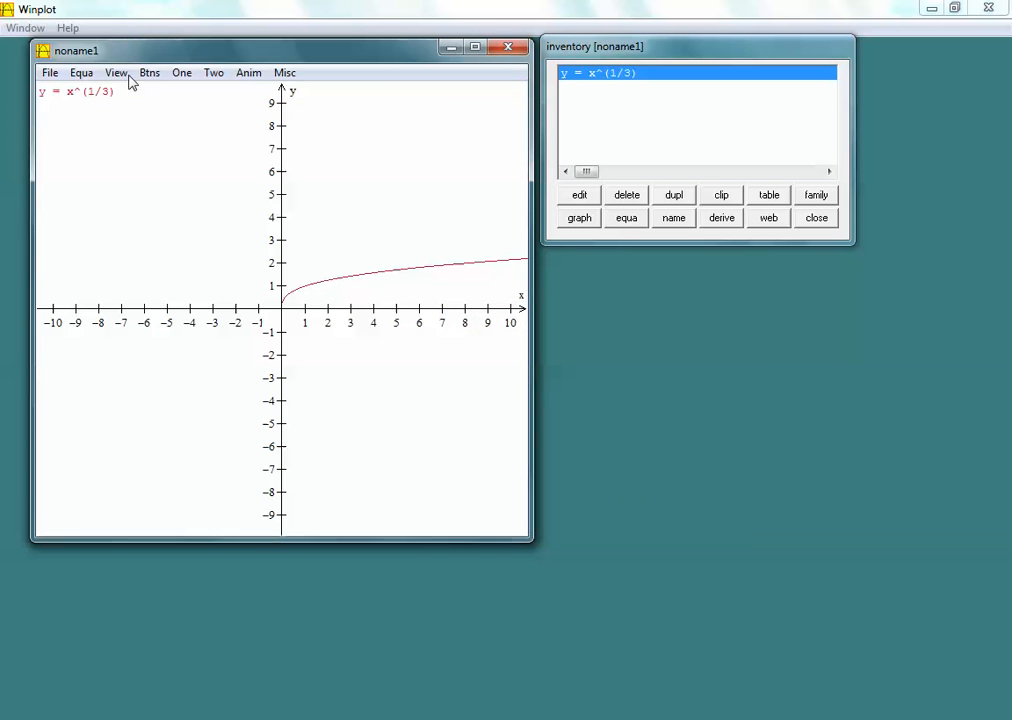
click(148, 74)
mouse_move(112, 76)
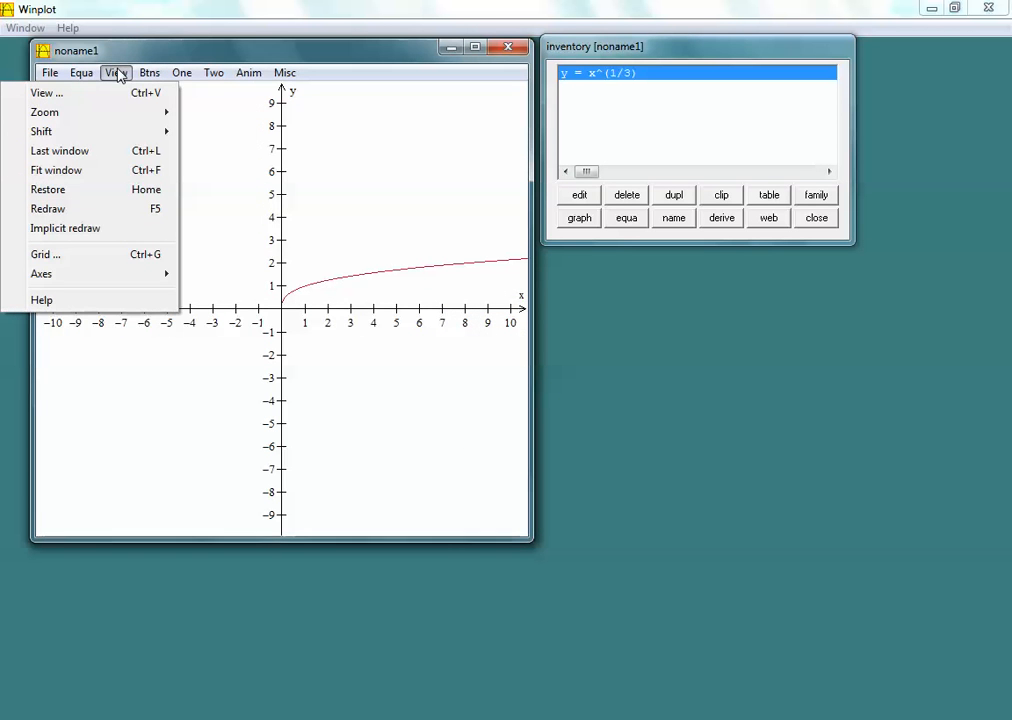
mouse_move(80, 74)
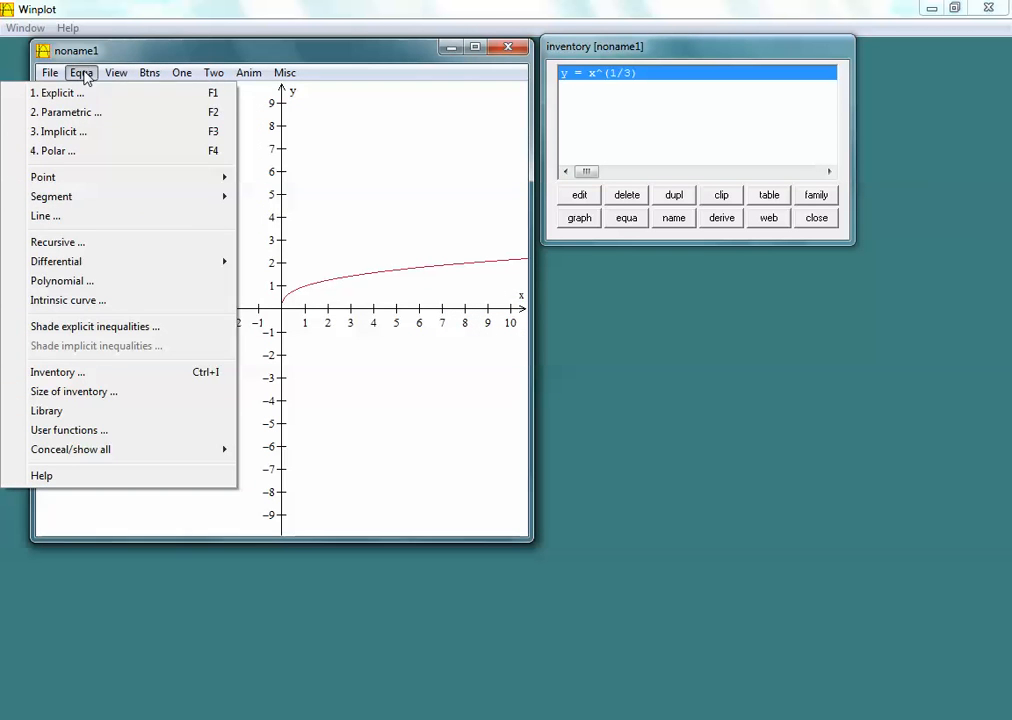
click(62, 418)
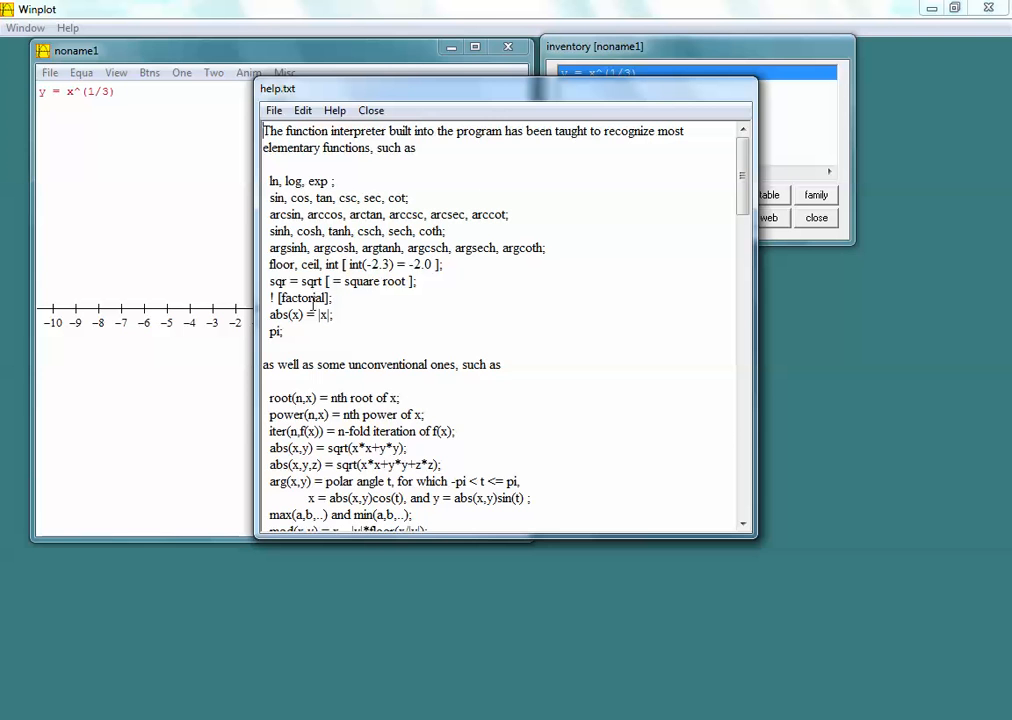
scroll(311, 307, down, 3)
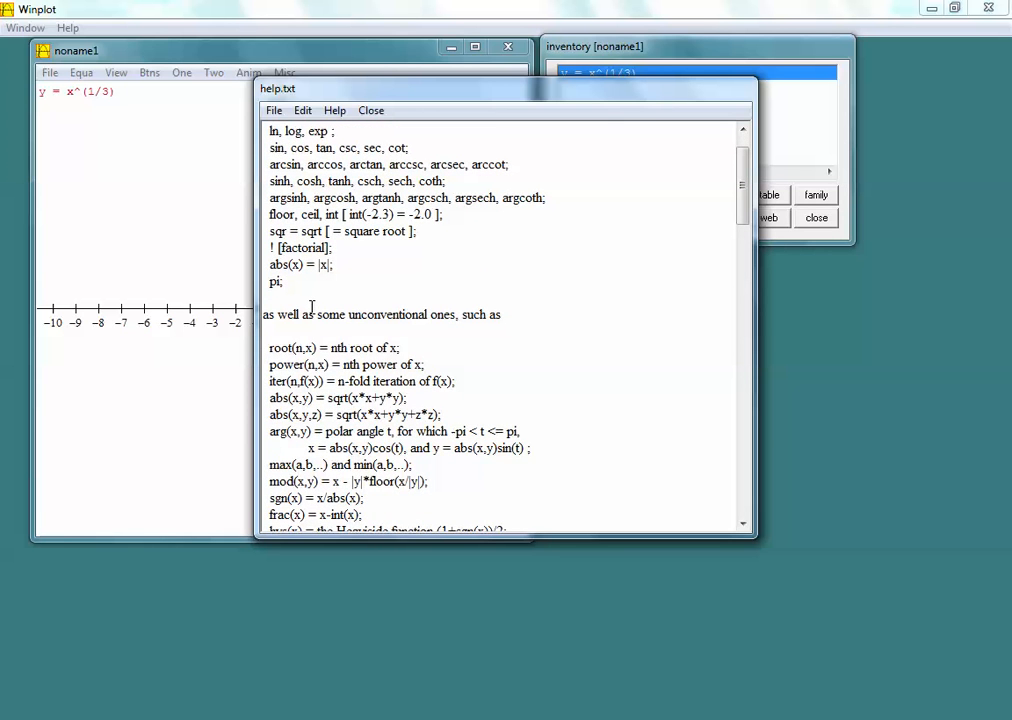
scroll(311, 307, down, 5)
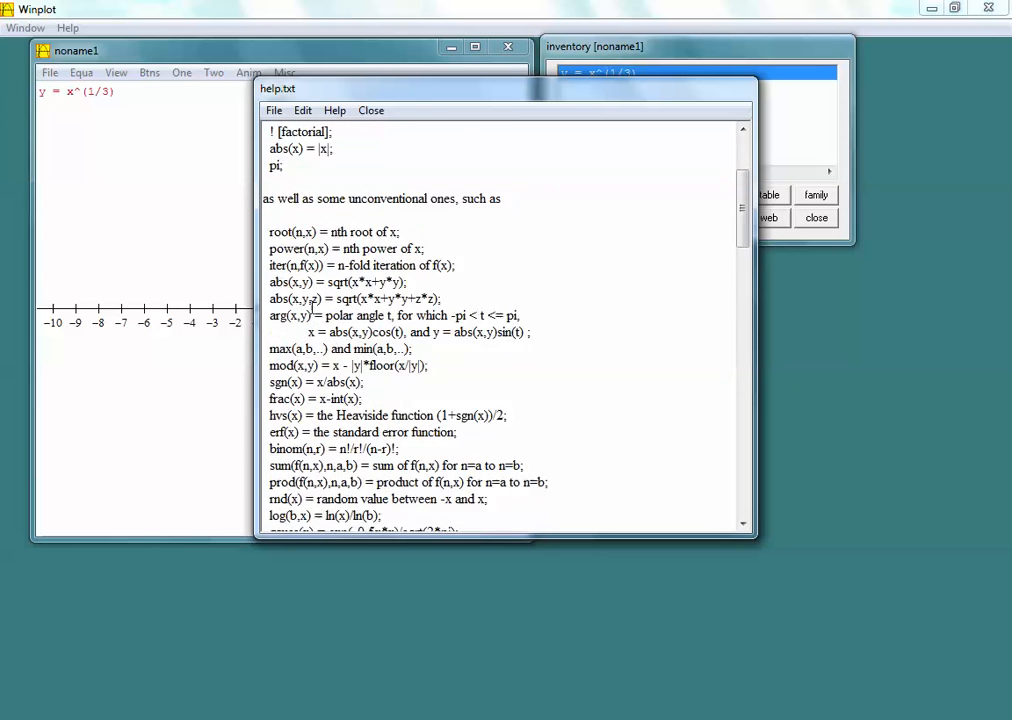
scroll(311, 307, up, 6)
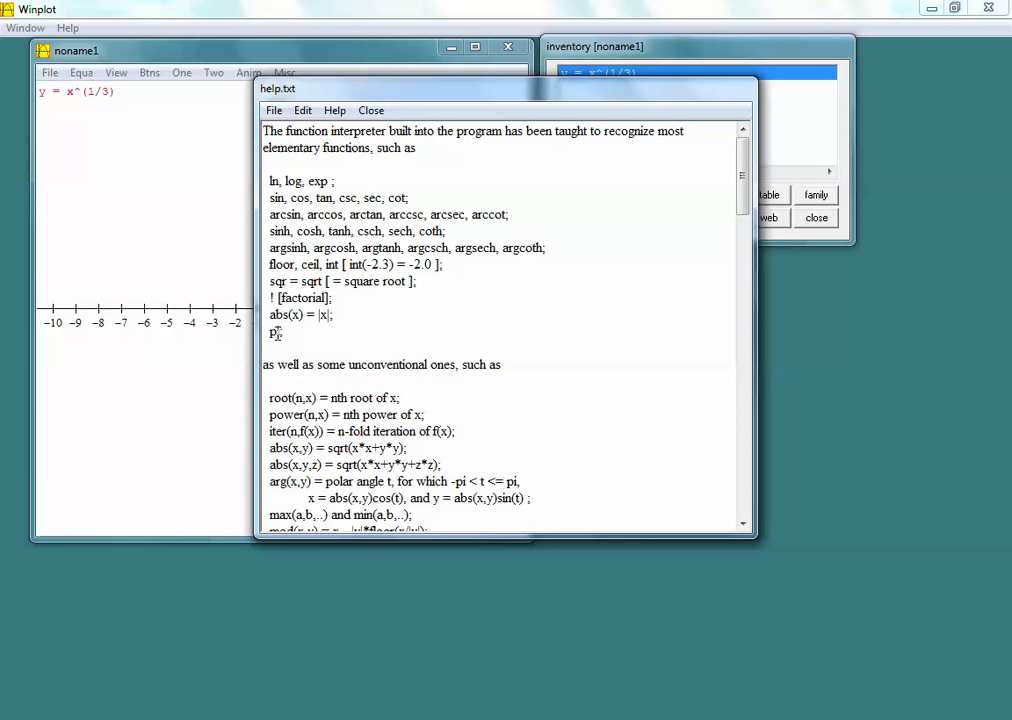
scroll(383, 362, down, 3)
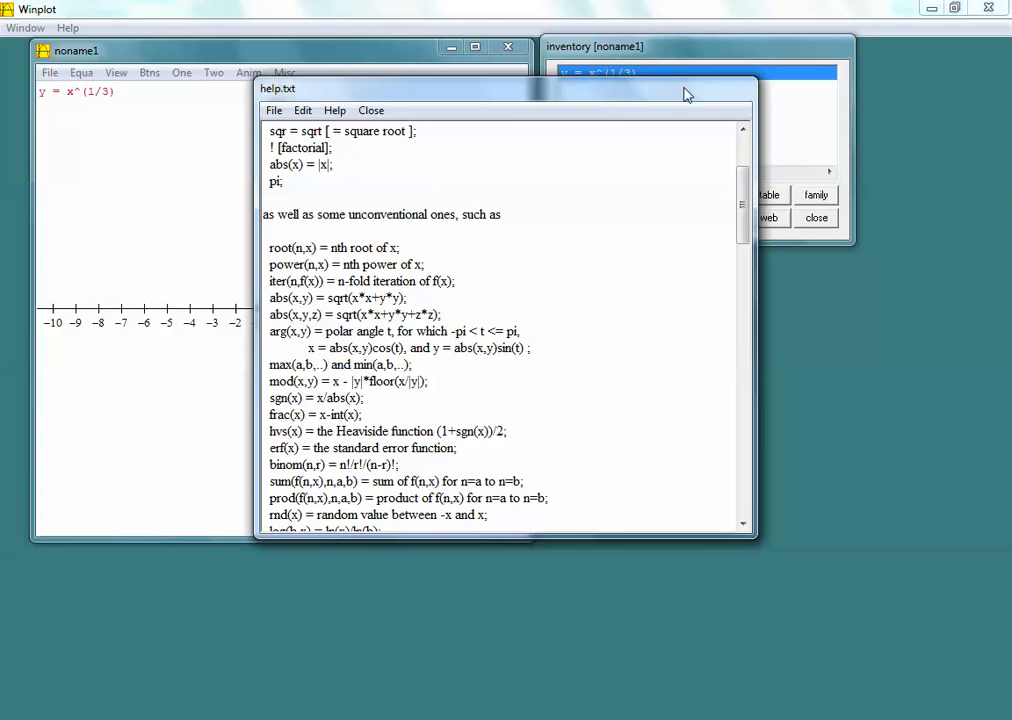
click(371, 111)
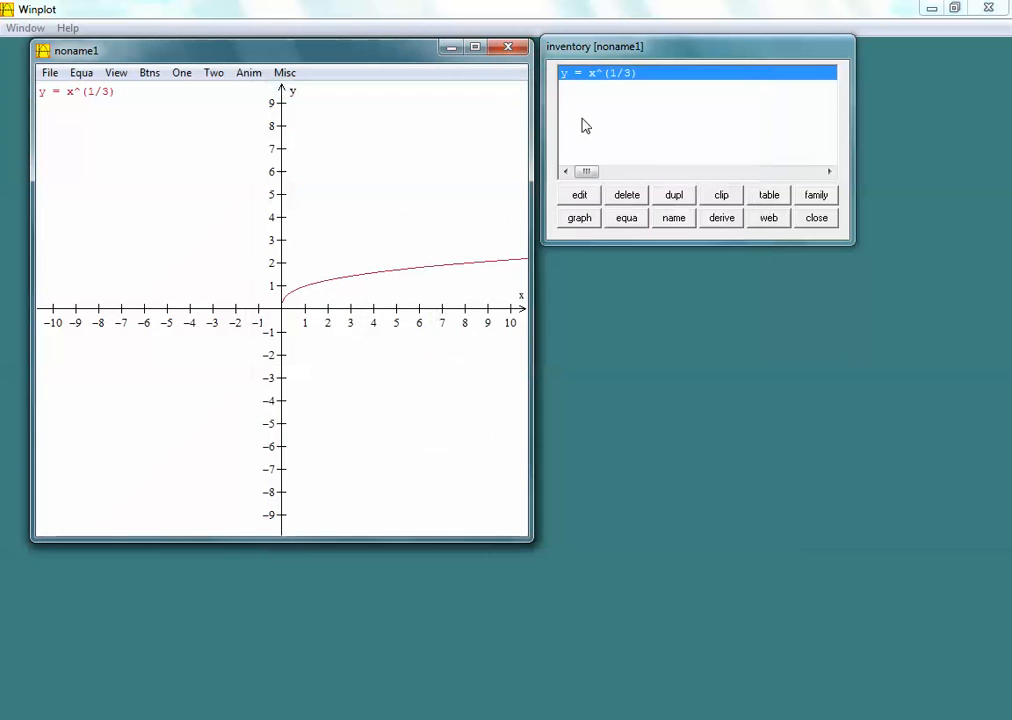
Rewrite the cube root equation using the built-in nth root function, f(x) = root(3,x).
click(580, 195)
text(root)
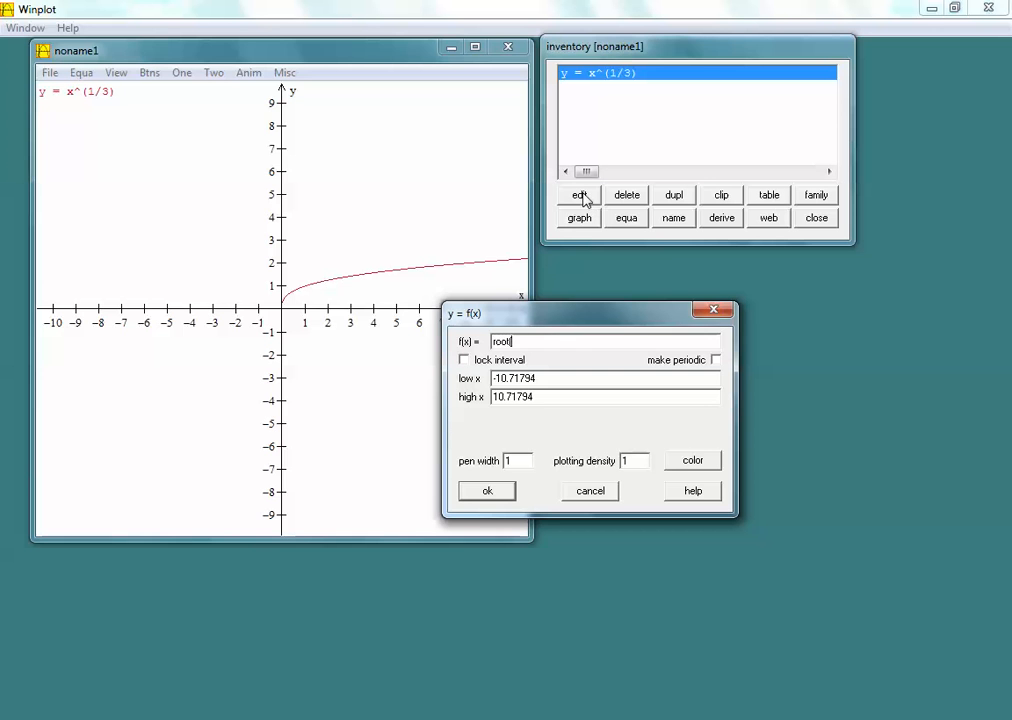
text((3,x))
click(487, 494)
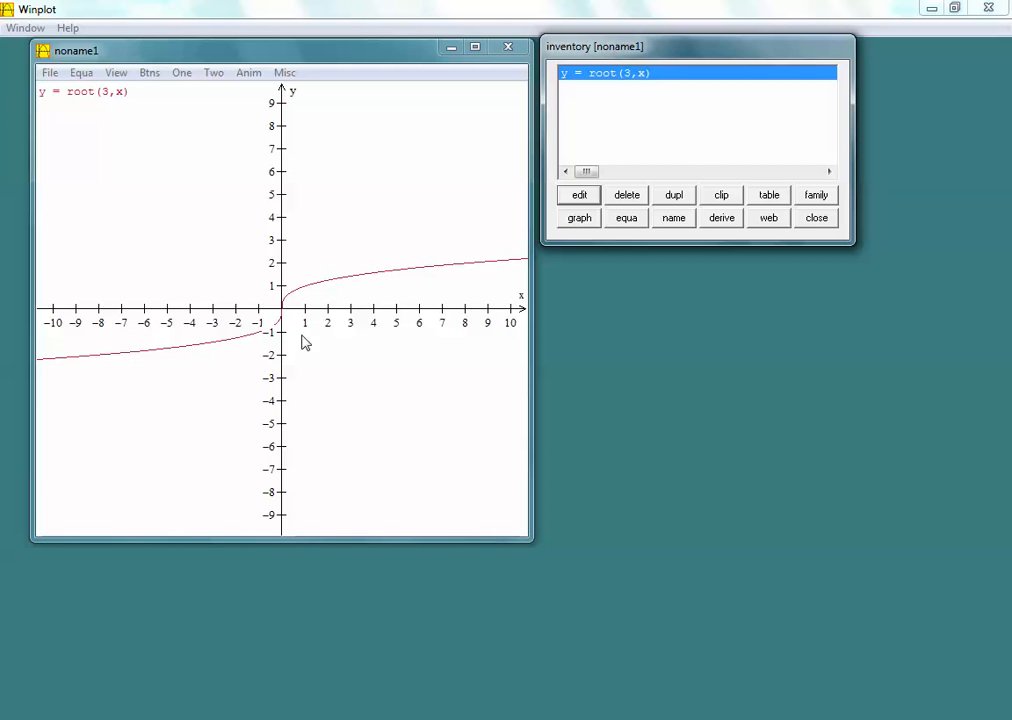
Change the root index in the equation to 4 to plot the fourth root, f(x) = root(4,x).
click(585, 196)
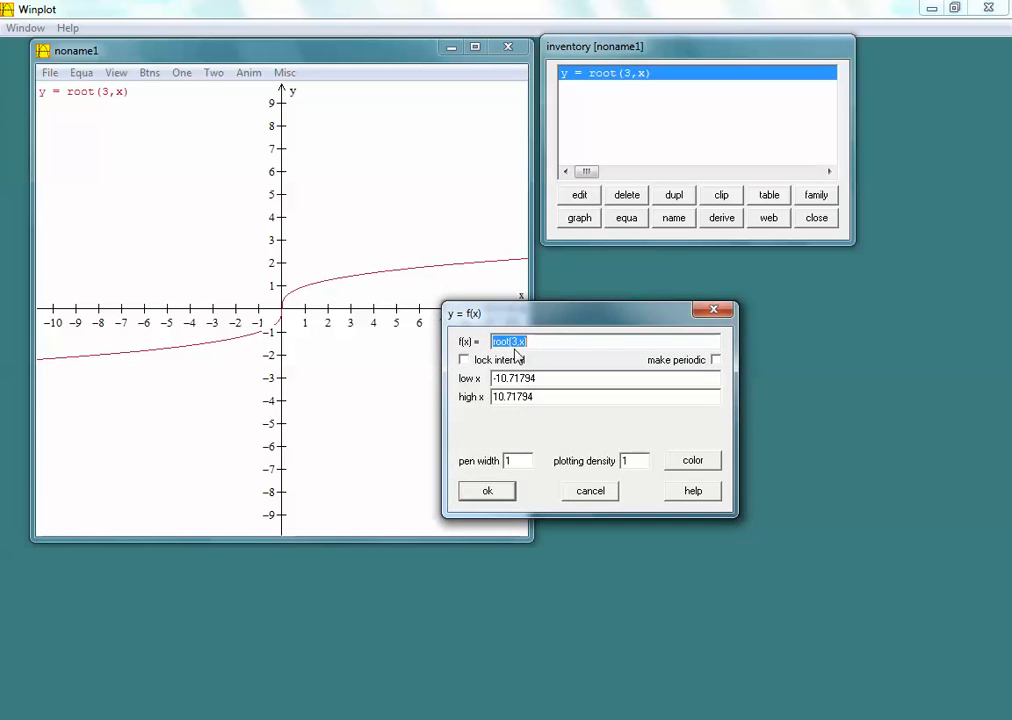
click(514, 340)
key(Delete)
text(4)
click(490, 493)
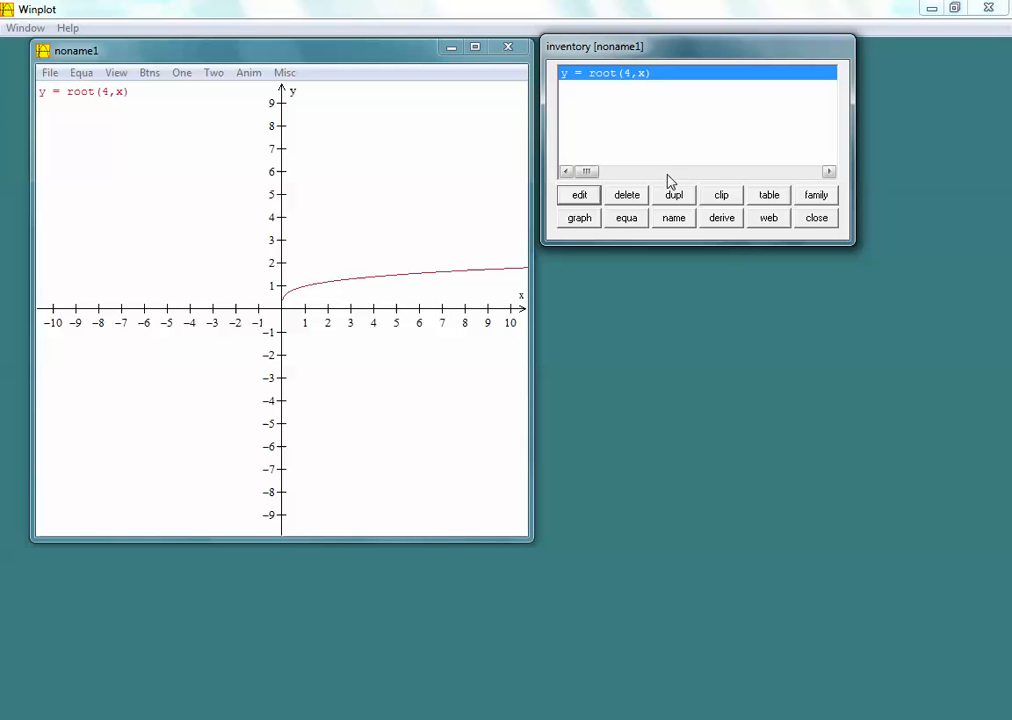
Replace the equation with the absolute value function f(x) = abs(x).
click(581, 196)
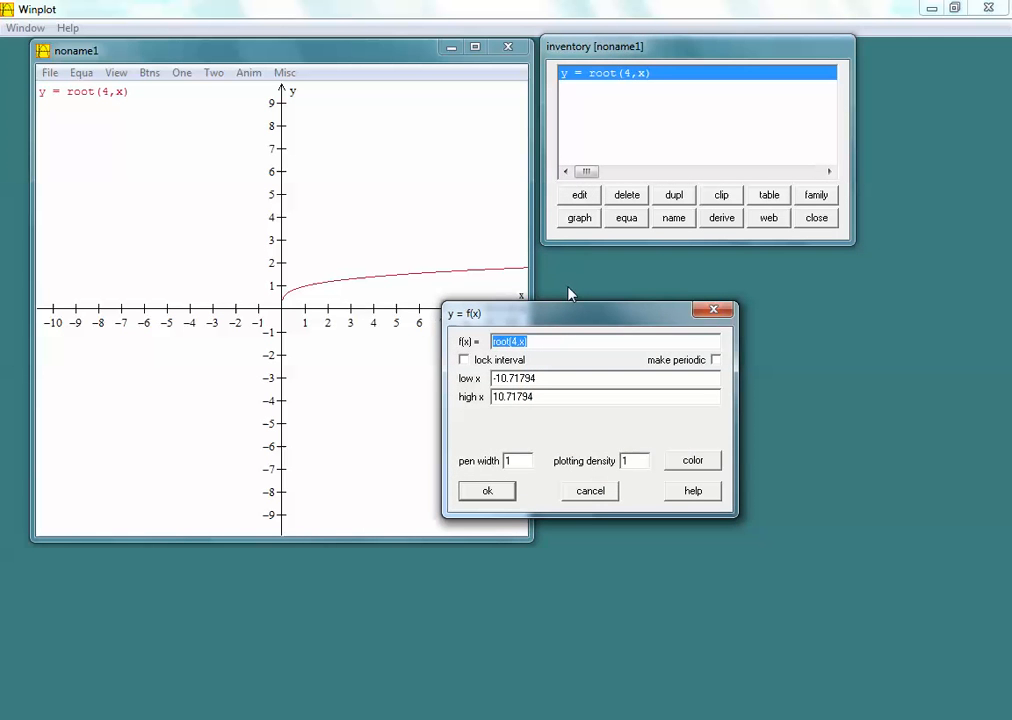
text(abs(x)
click(498, 495)
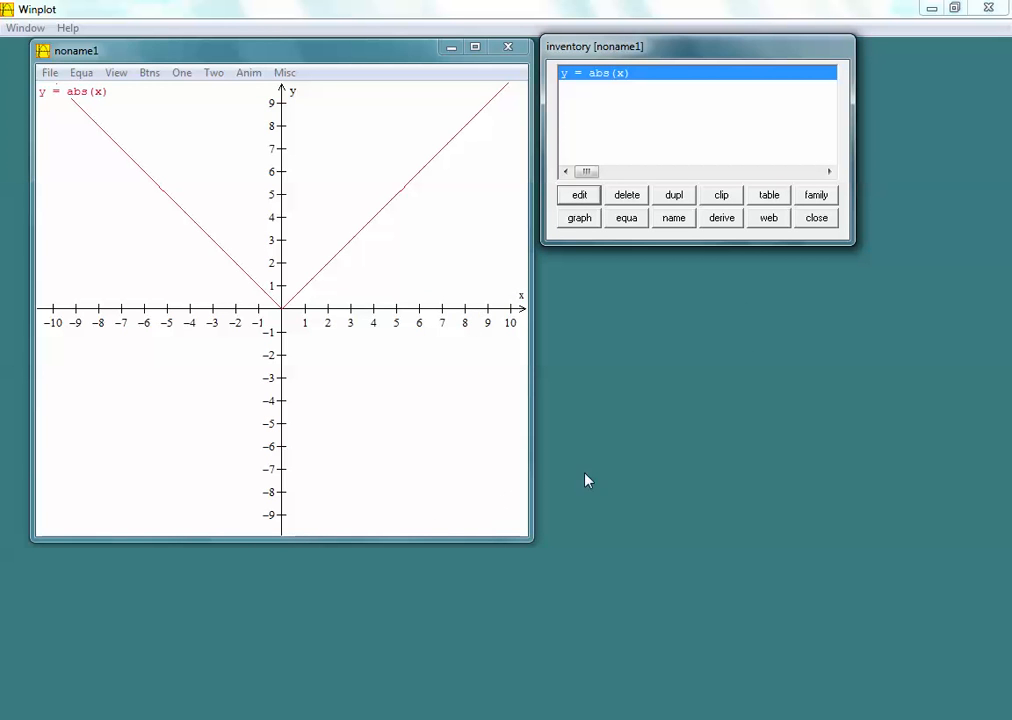
Replace the equation with the rational function f(x) = (x+3)/(x-1), with numerator and denominator in parentheses.
click(584, 198)
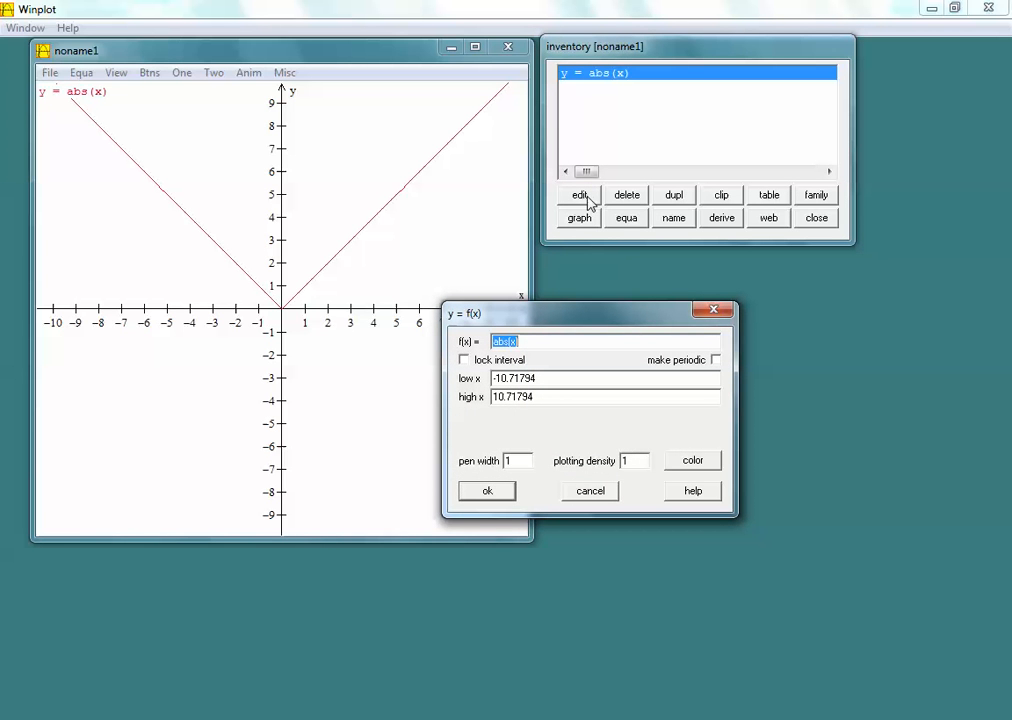
key(BackSpace)
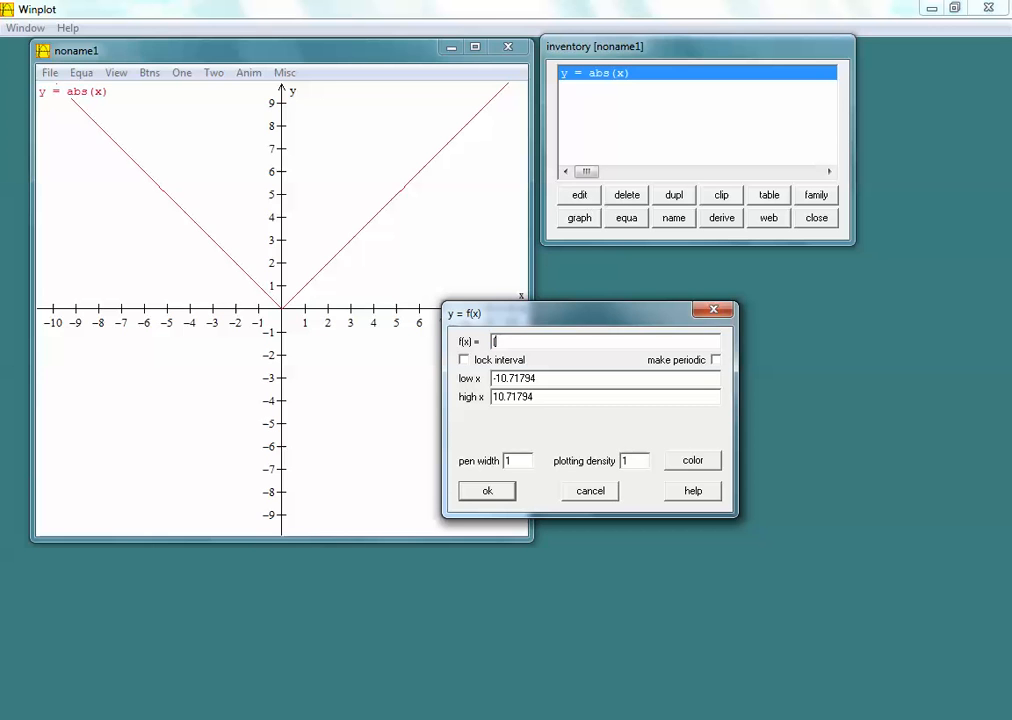
text((x+3)/(x-1))
click(487, 491)
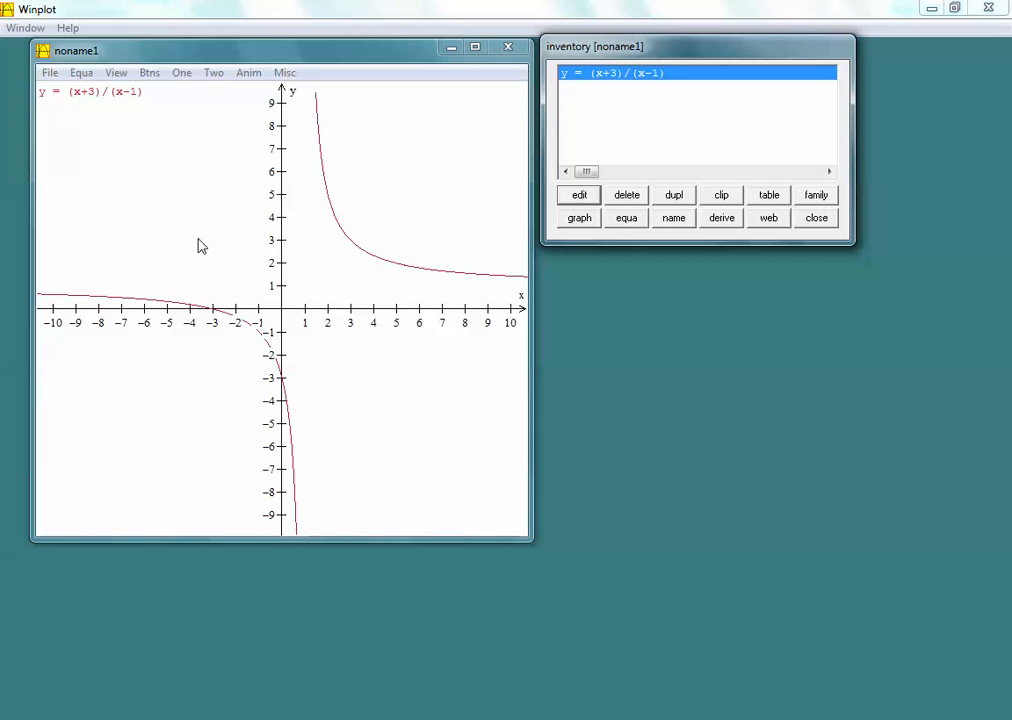
Open the function library again, read the list down to the hailstone function and the note on x^n, and close it.
click(82, 73)
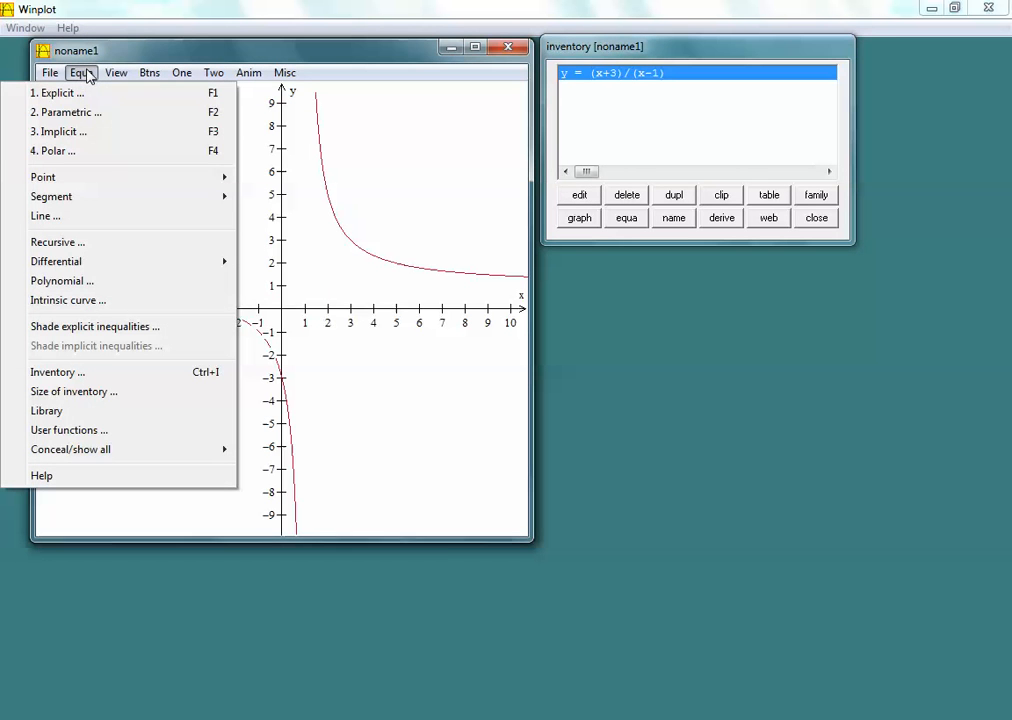
click(57, 421)
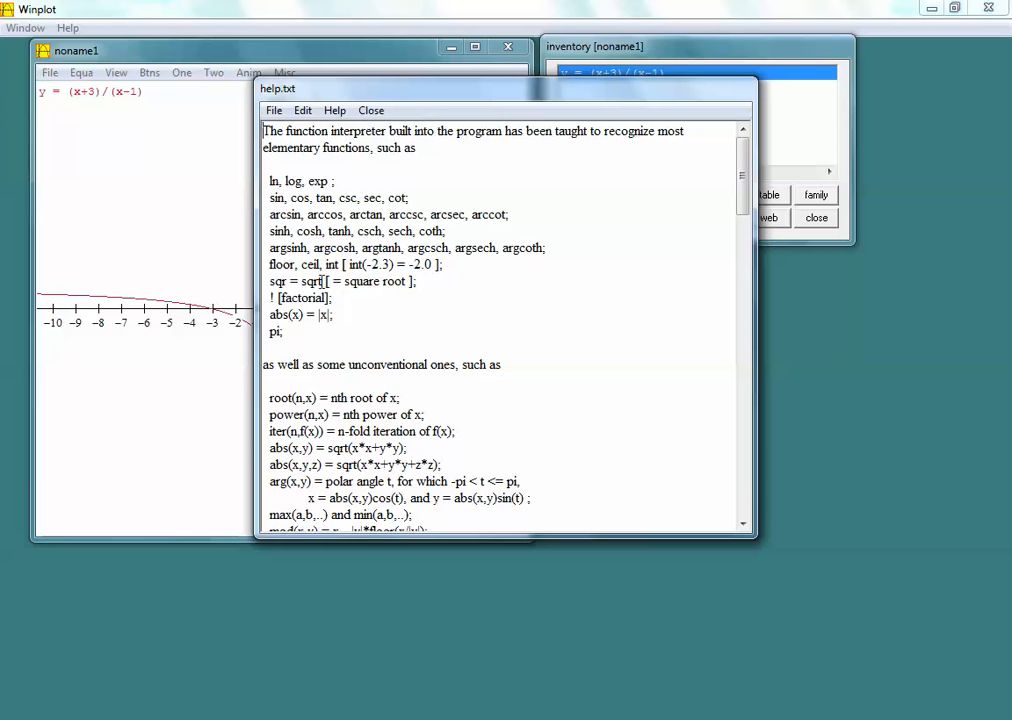
scroll(323, 314, down, 1)
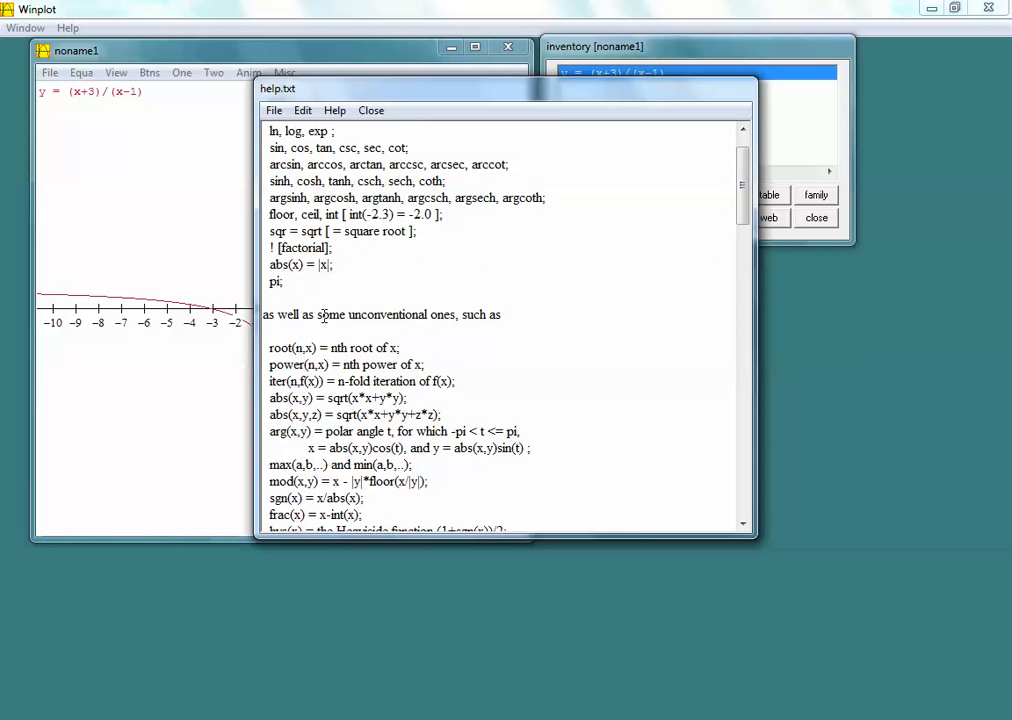
scroll(323, 314, down, 1)
scroll(323, 314, down, 3)
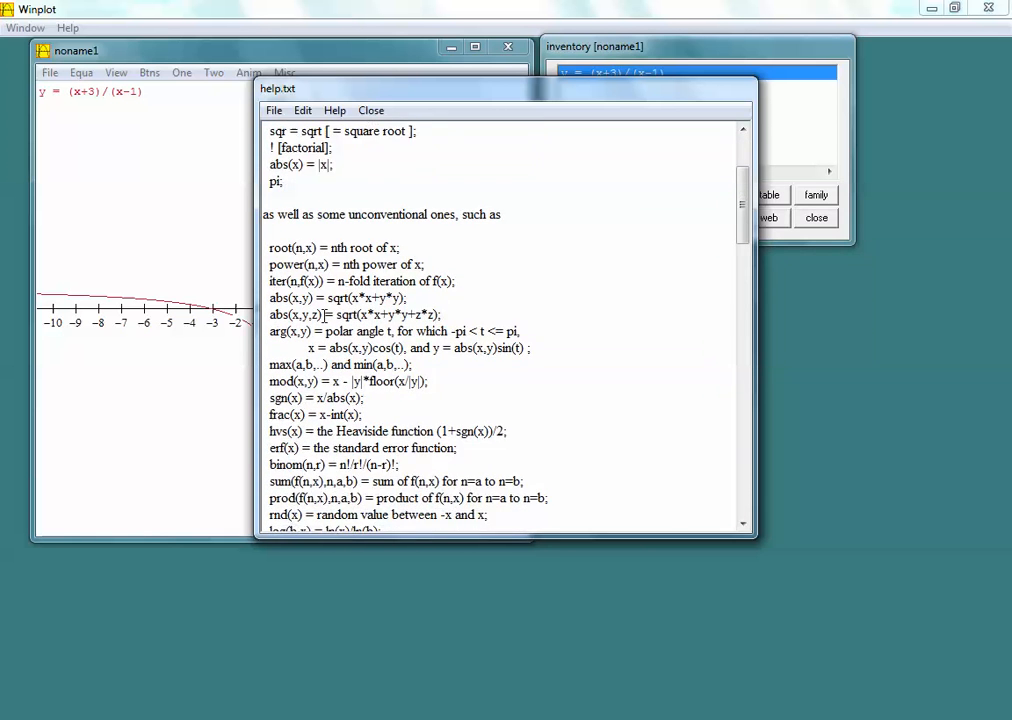
scroll(323, 316, down, 1)
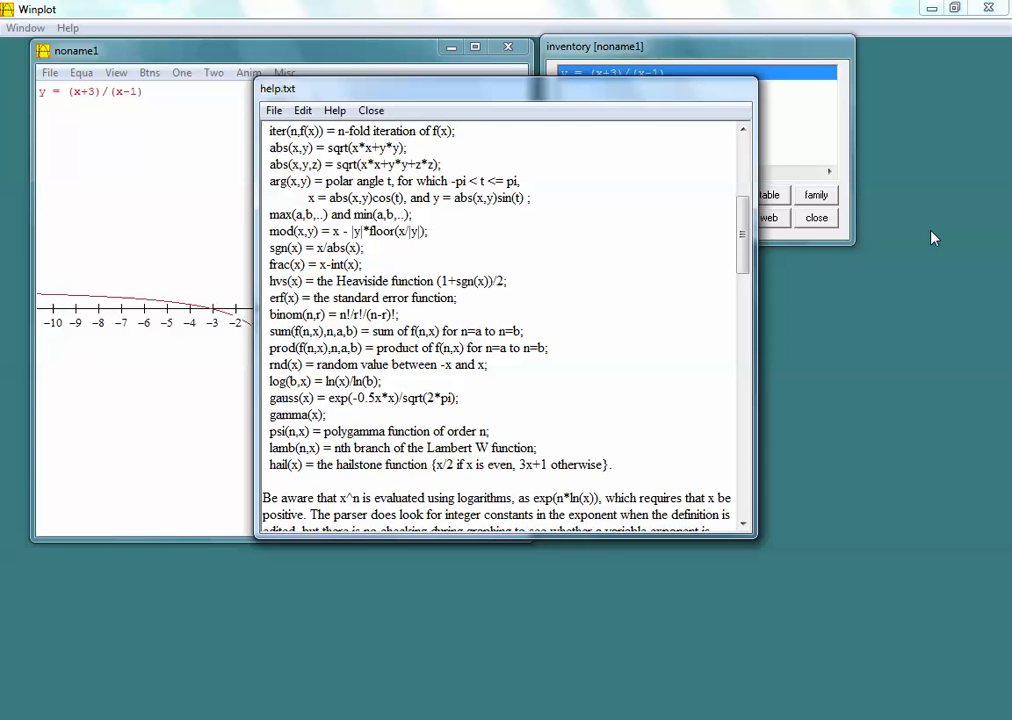
click(372, 110)
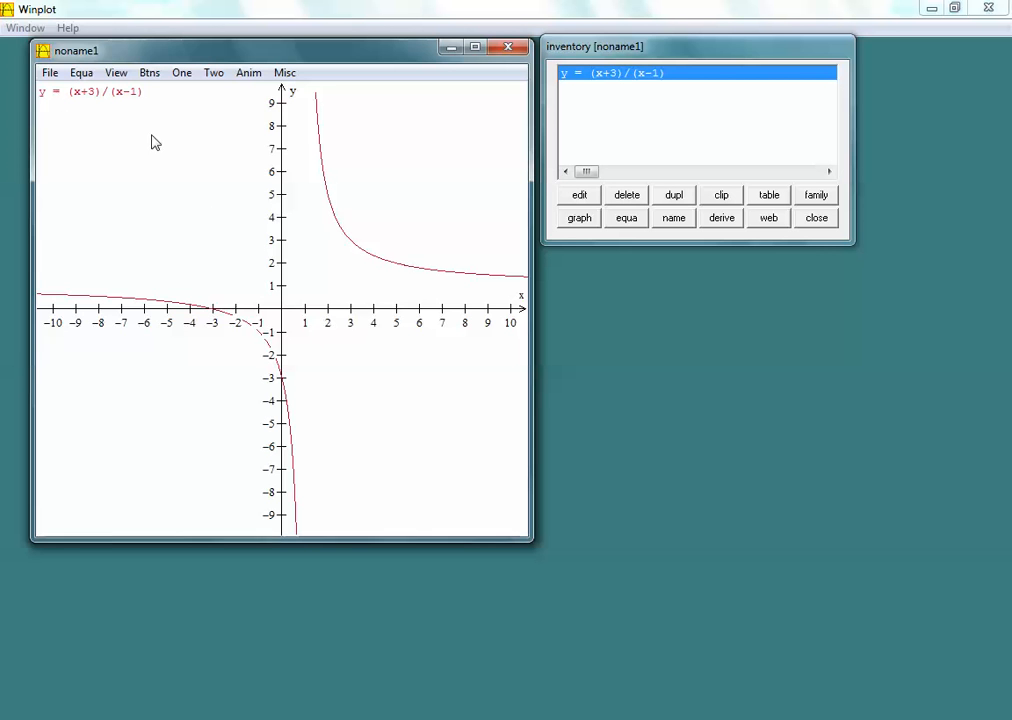
Copy the (x+3)/(x-1) graph to the clipboard and paste it into a blank Word document.
click(50, 74)
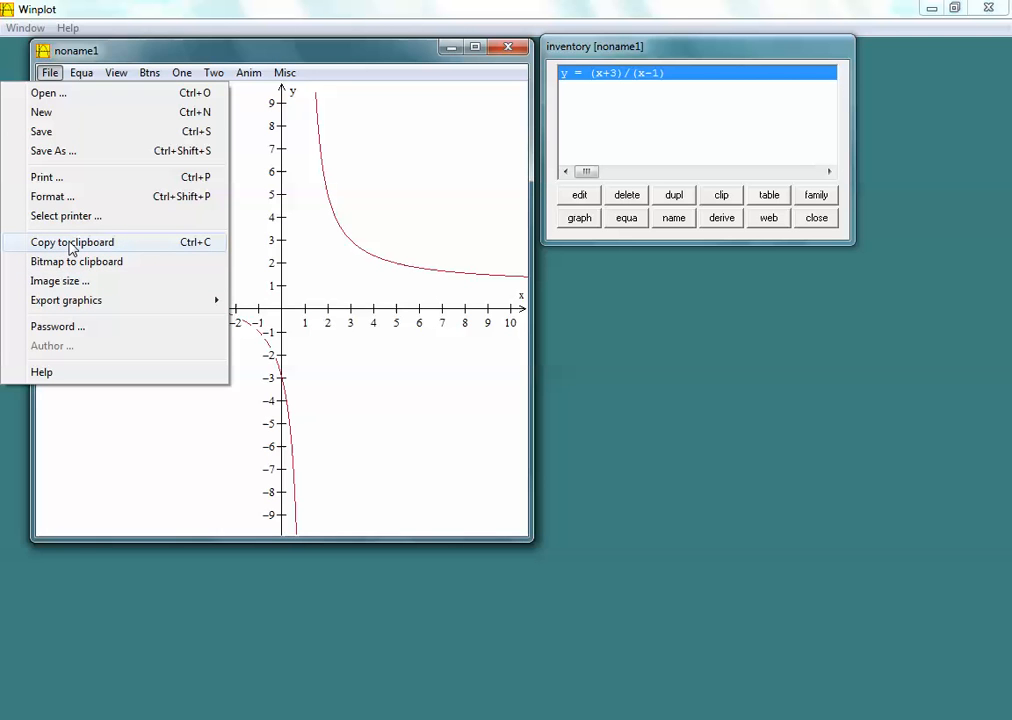
click(71, 244)
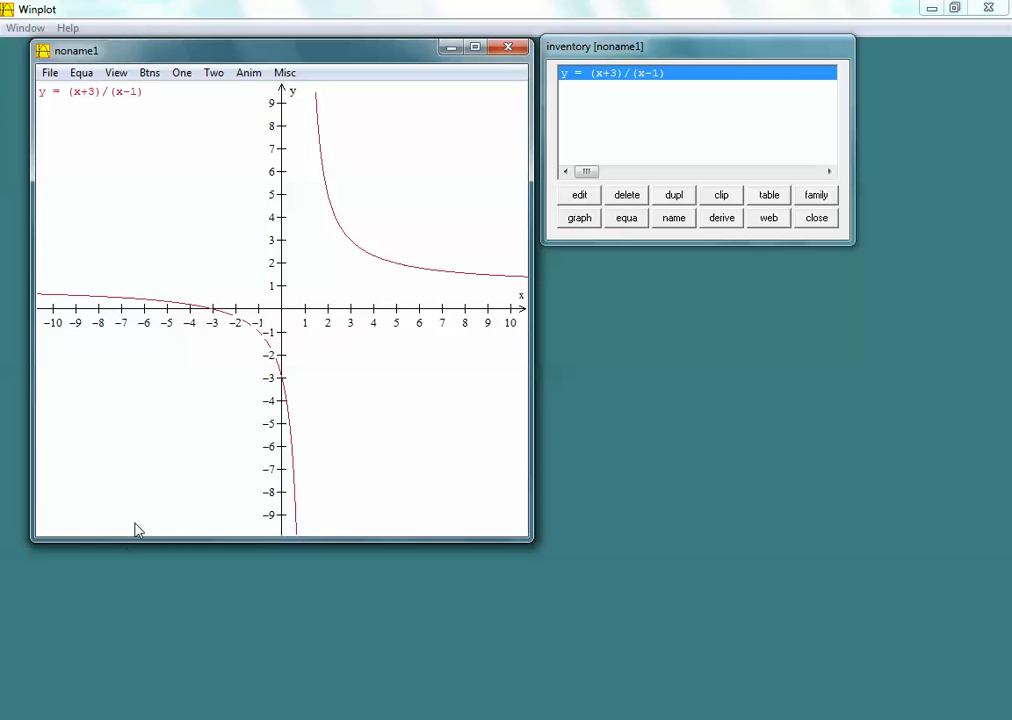
key(super)
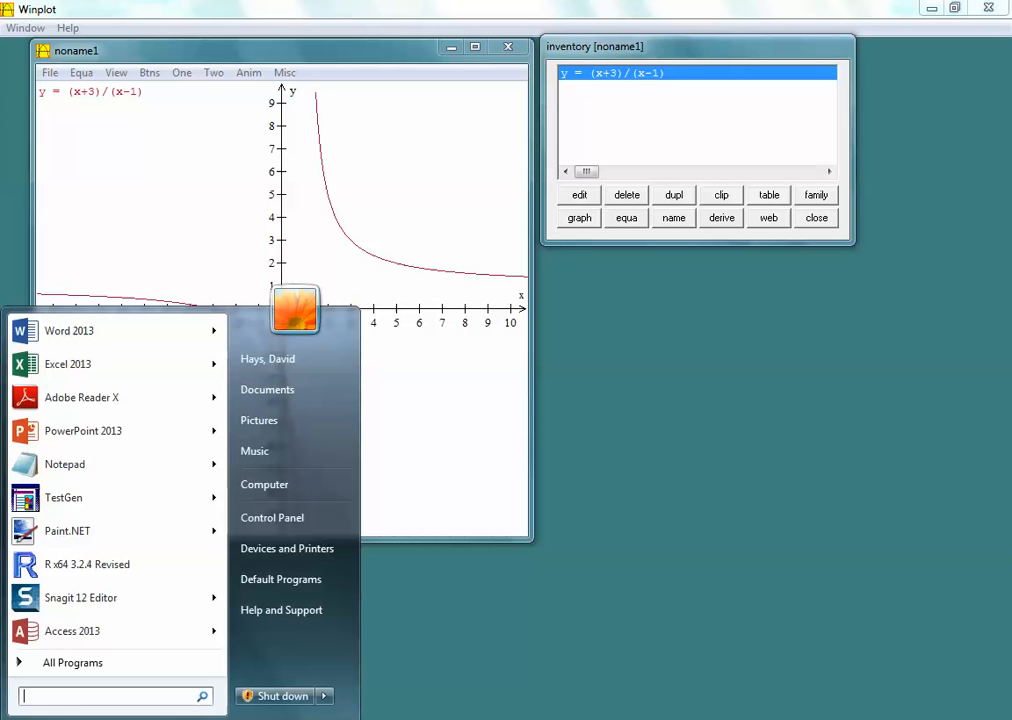
click(62, 331)
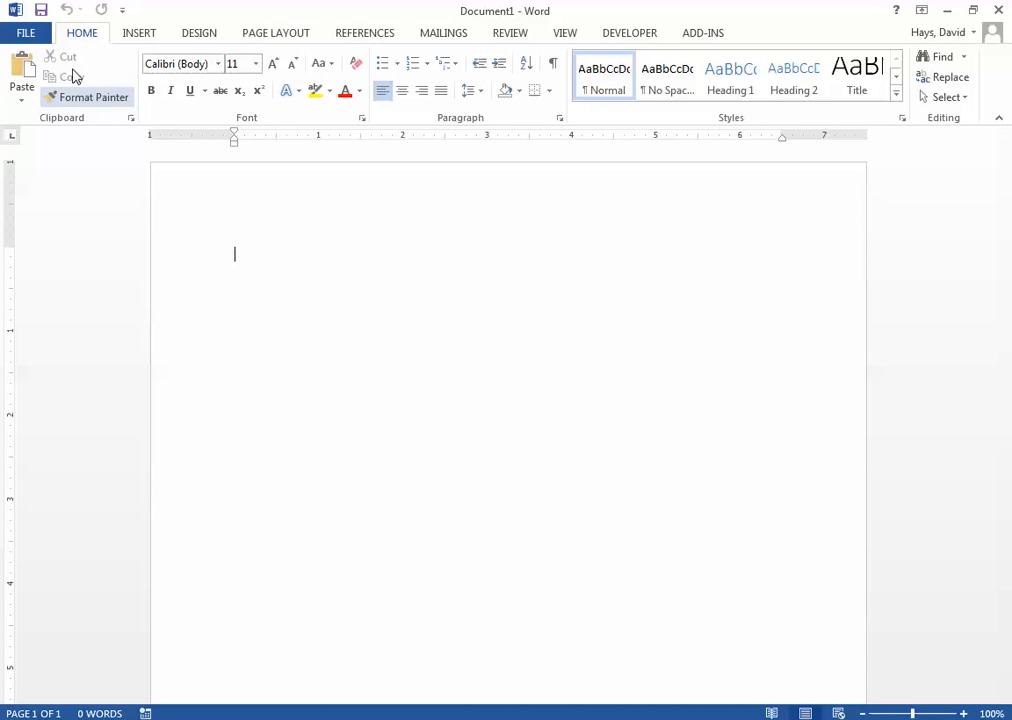
click(20, 70)
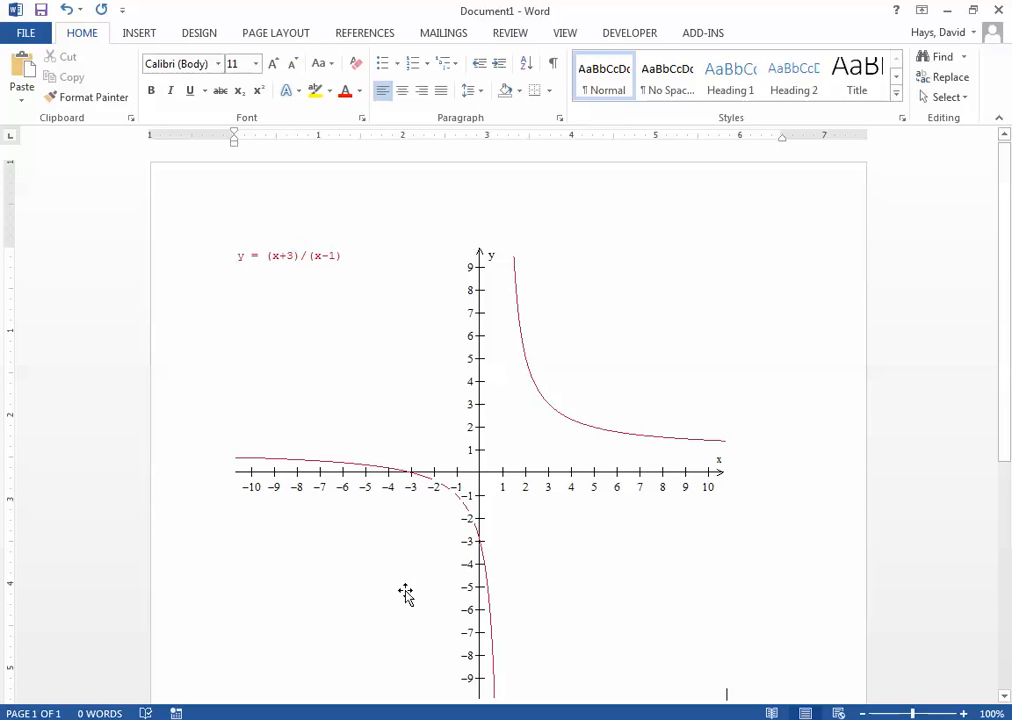
Switch back to Winplot, look over its image copy, size and export options, copy the graph again and return to the Word document.
click(420, 712)
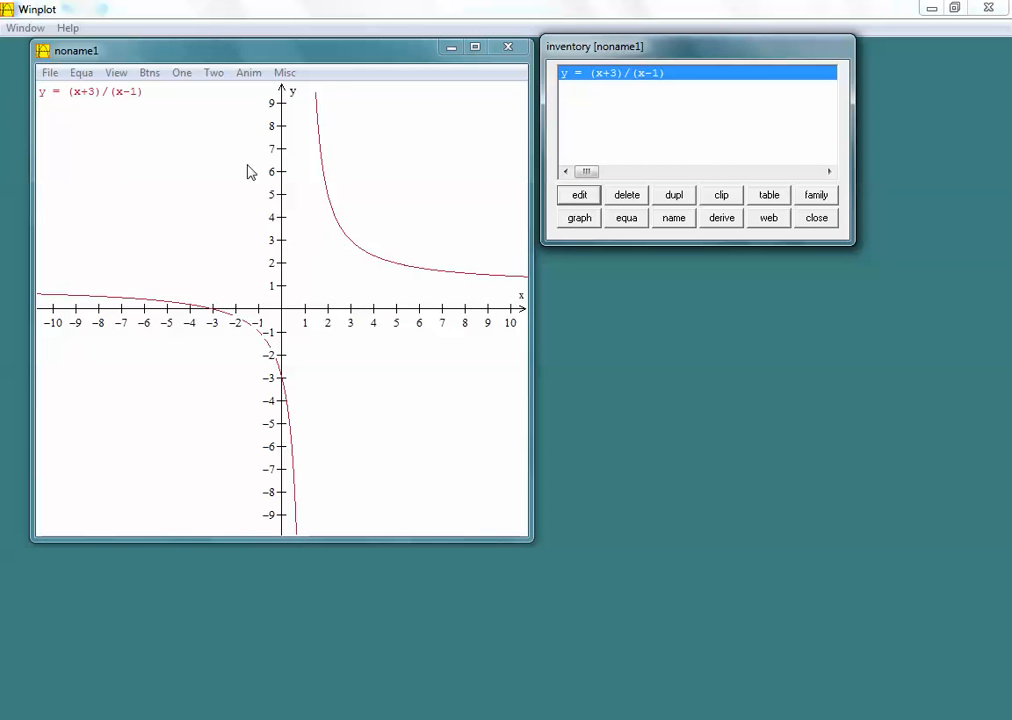
click(50, 73)
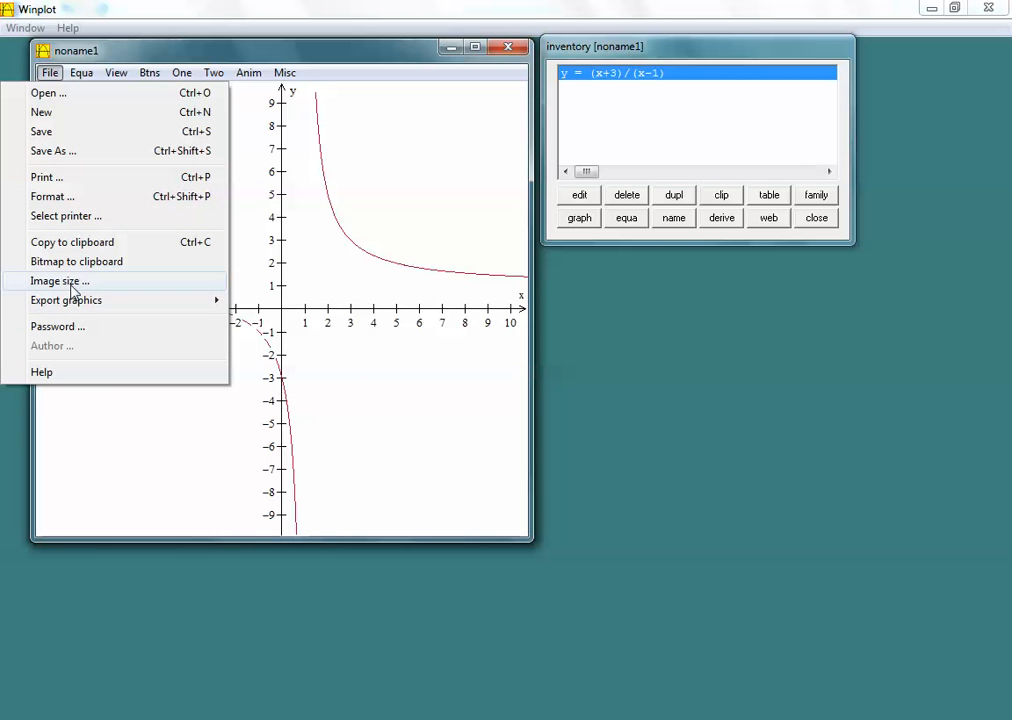
mouse_move(66, 309)
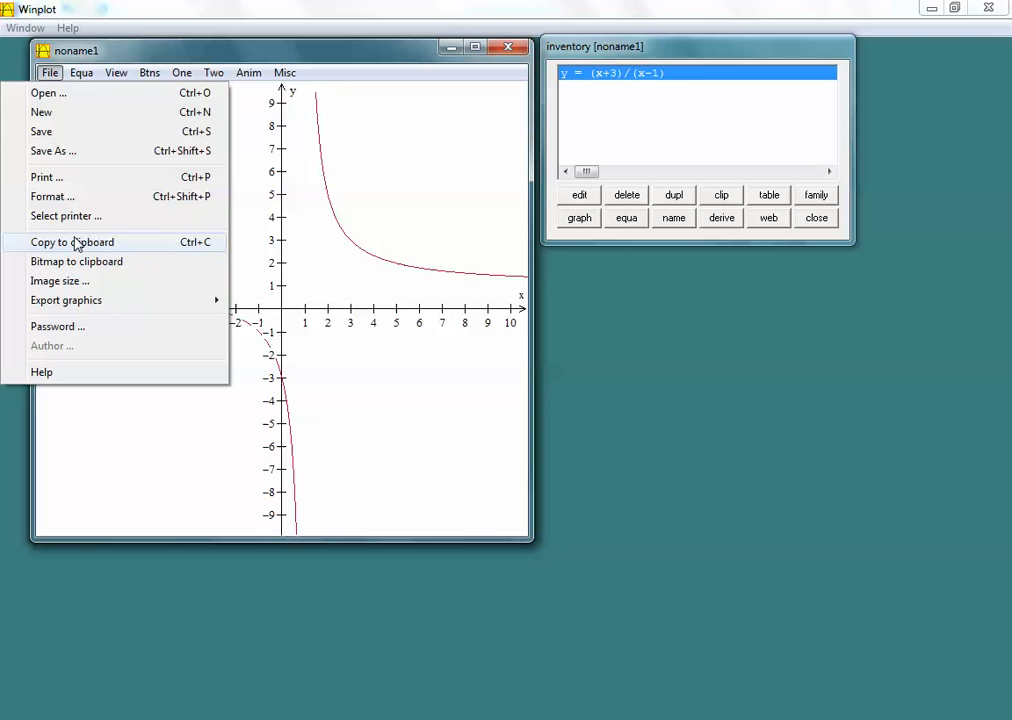
click(77, 245)
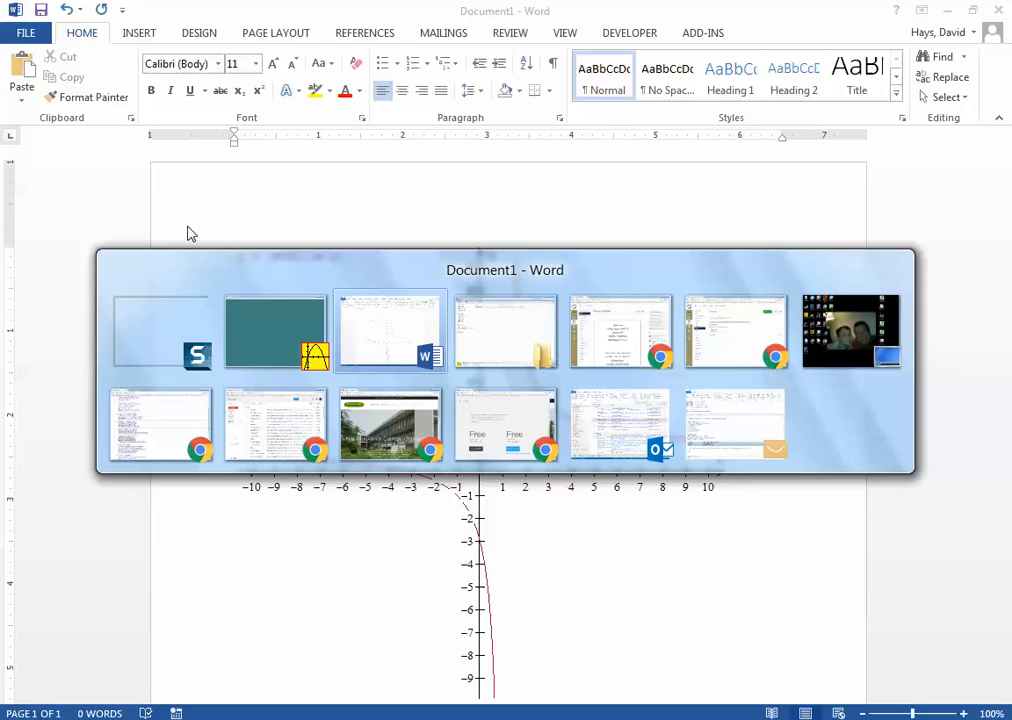
key(alt+Tab)
click(380, 328)
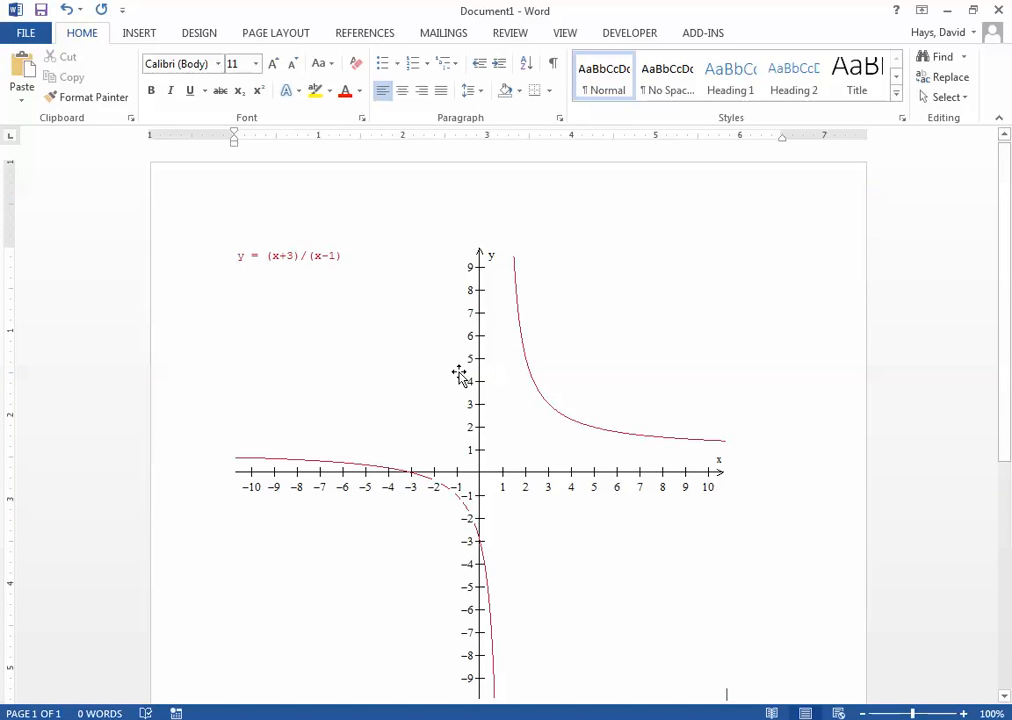
Shrink the pasted graph proportionally to about 4.9 inches wide in the Word document and deselect it.
click(474, 445)
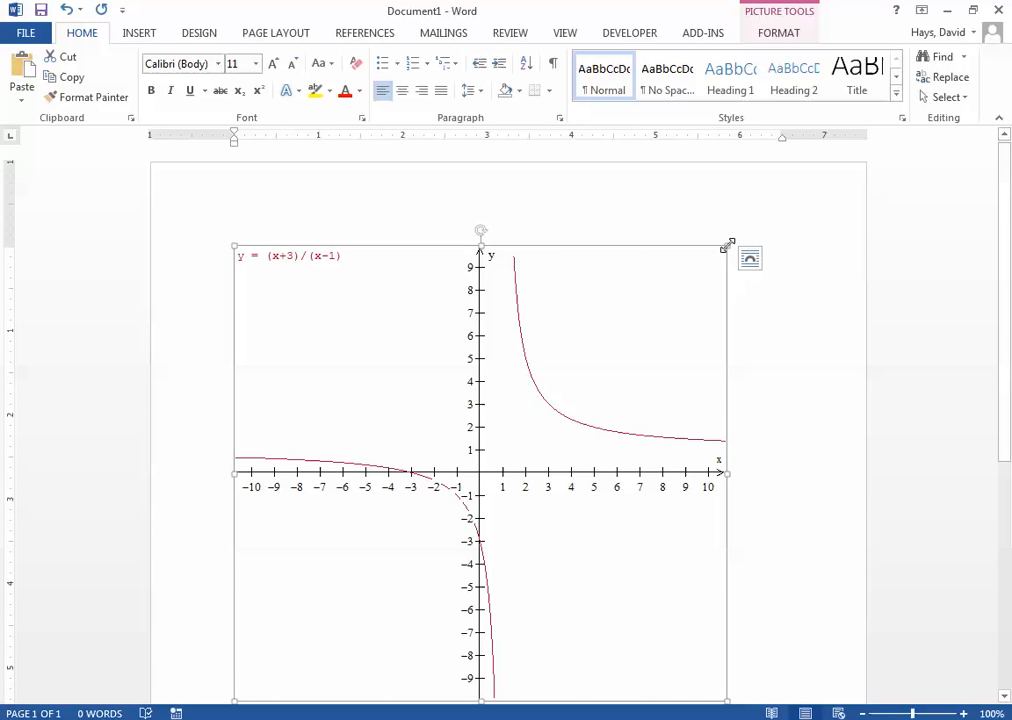
drag(727, 244, 375, 325)
click(696, 330)
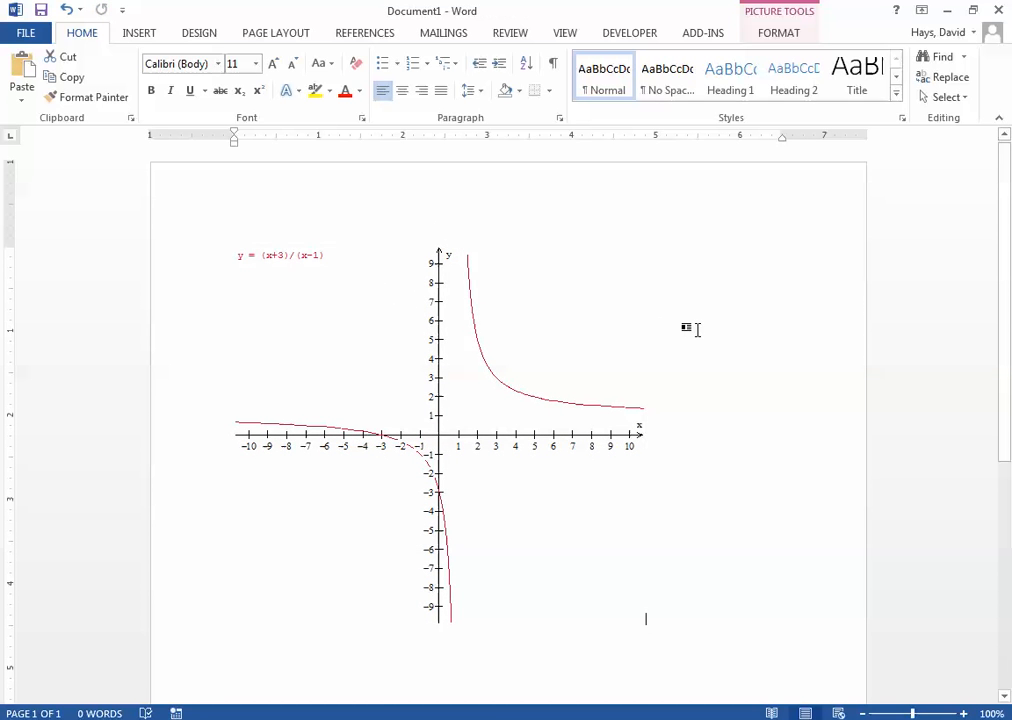